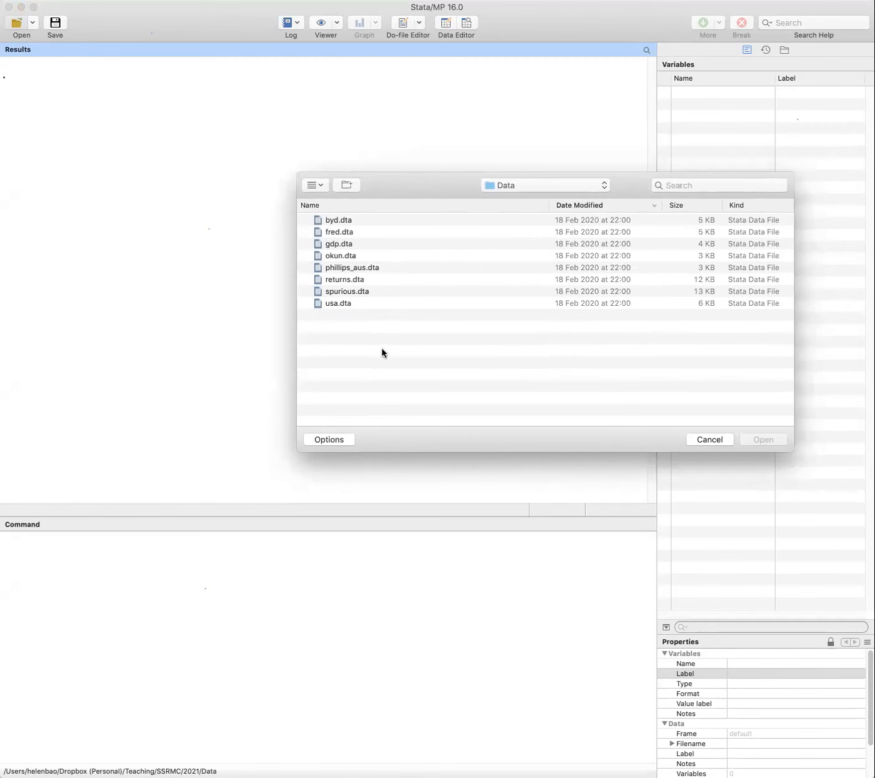
Open the okun.dta data file from the Data folder.
left_click(348, 258)
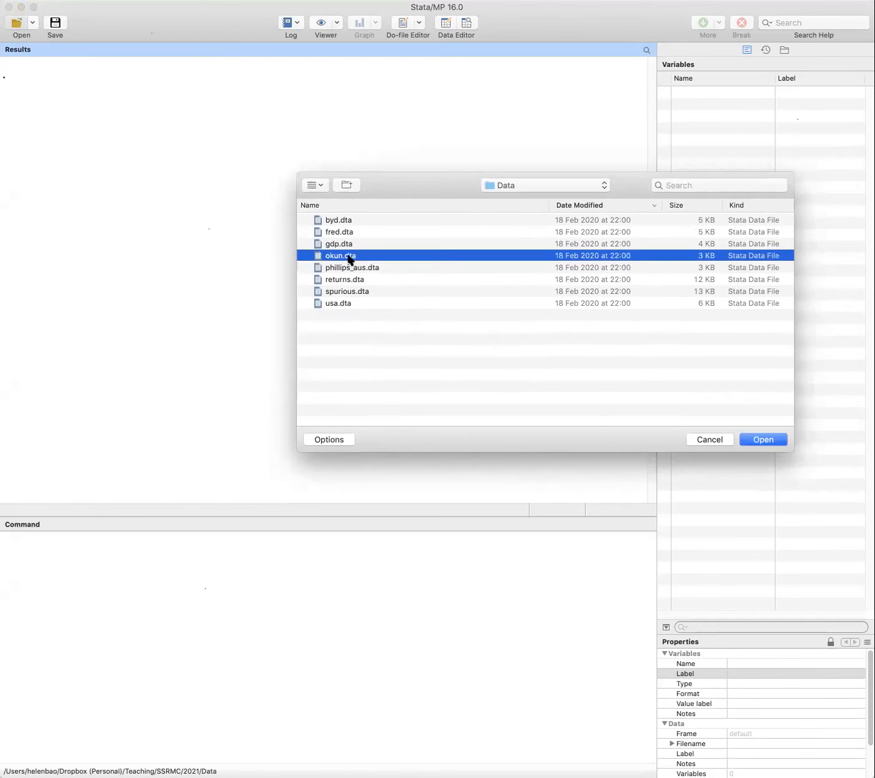
left_click(755, 439)
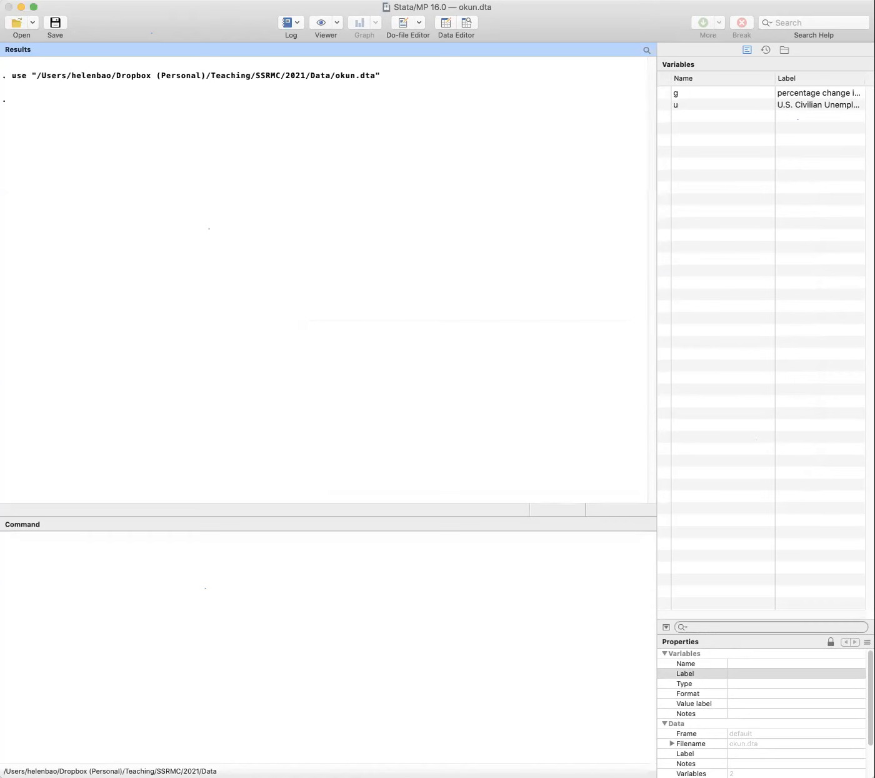
mouse_move(843, 42)
left_mouse_down()
mouse_move(651, 47)
mouse_move(777, 143)
mouse_move(851, 117)
mouse_move(851, 59)
mouse_move(790, 42)
left_mouse_up()
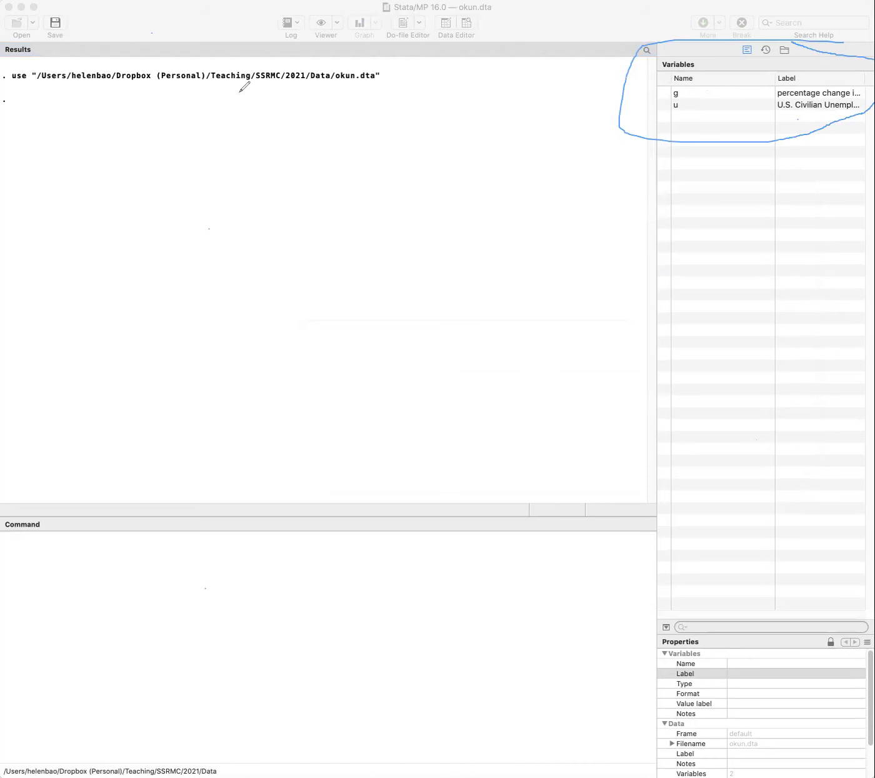
mouse_move(406, 75)
left_mouse_down()
mouse_move(280, 50)
mouse_move(31, 48)
mouse_move(37, 97)
mouse_move(367, 92)
mouse_move(407, 75)
left_mouse_up()
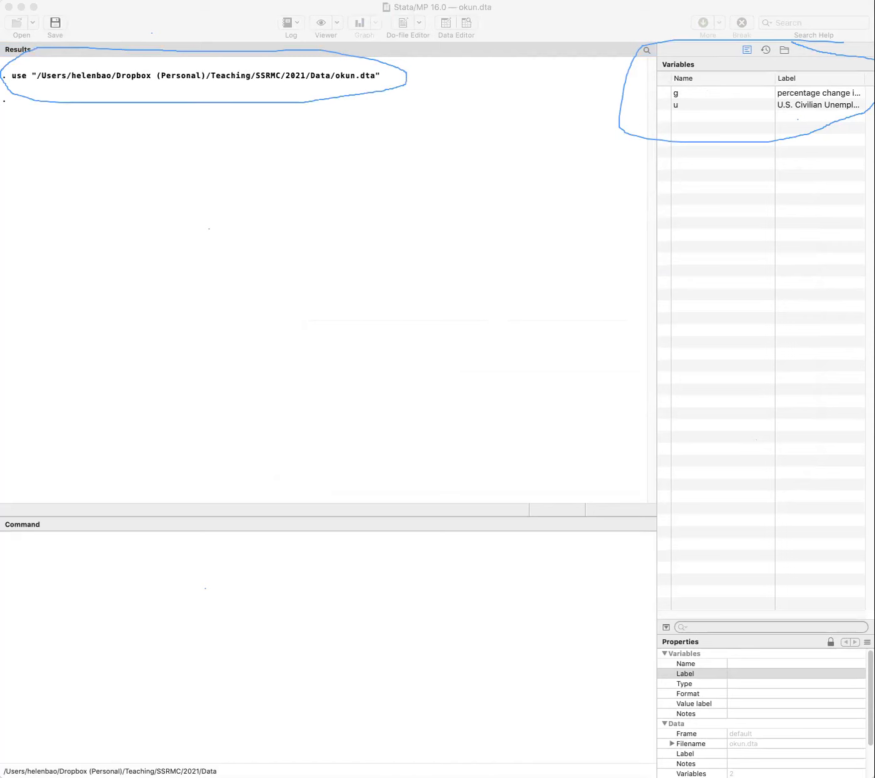
key("e")
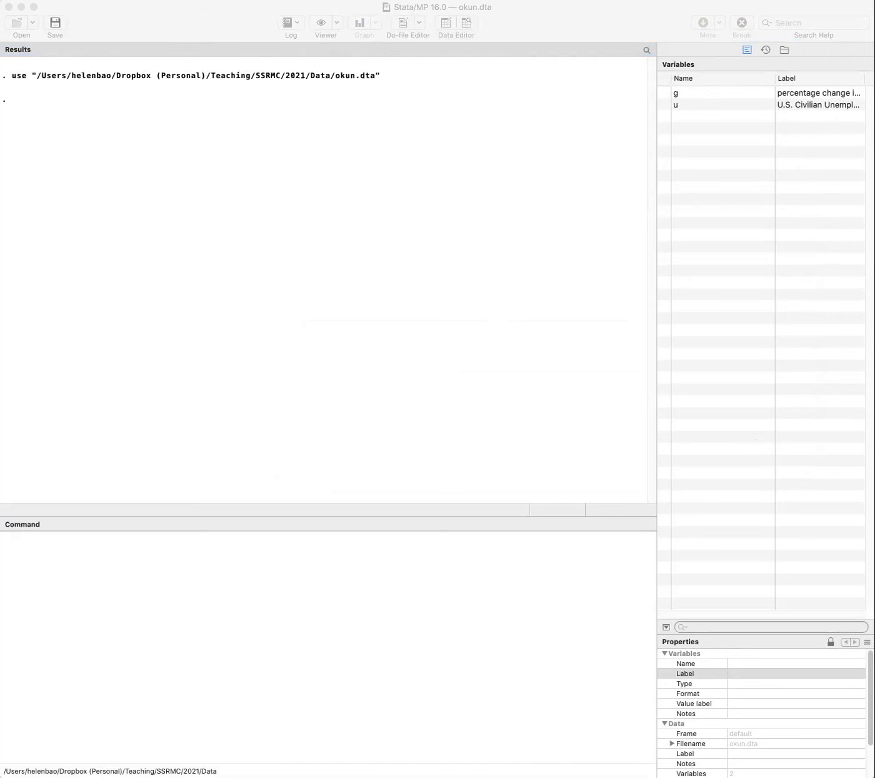
left_click(568, 551)
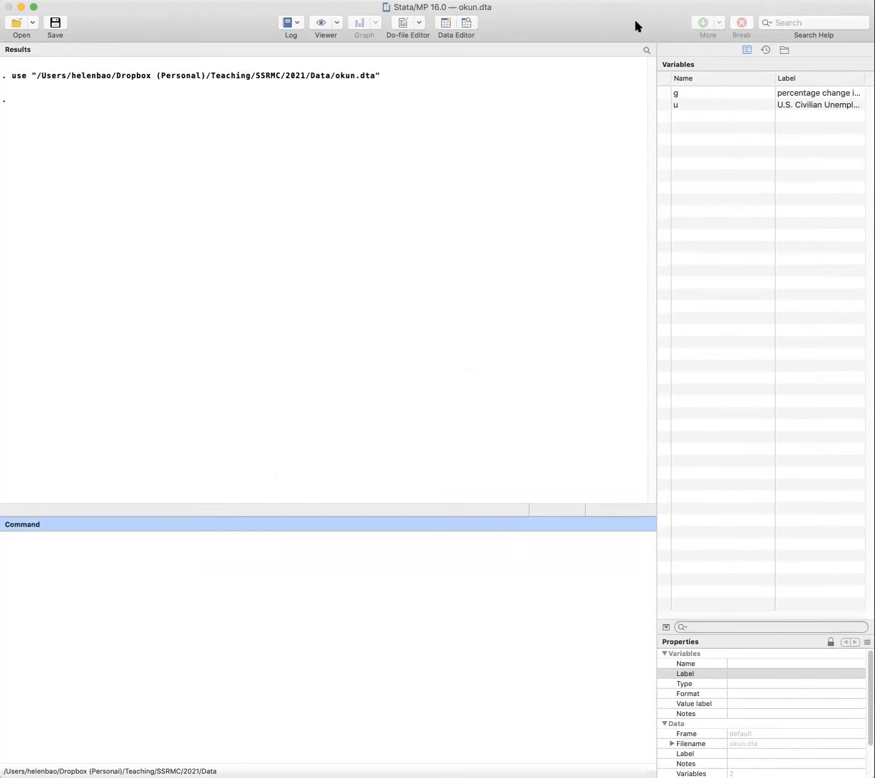
Look through all observations of g and u in the data editor.
left_click(470, 23)
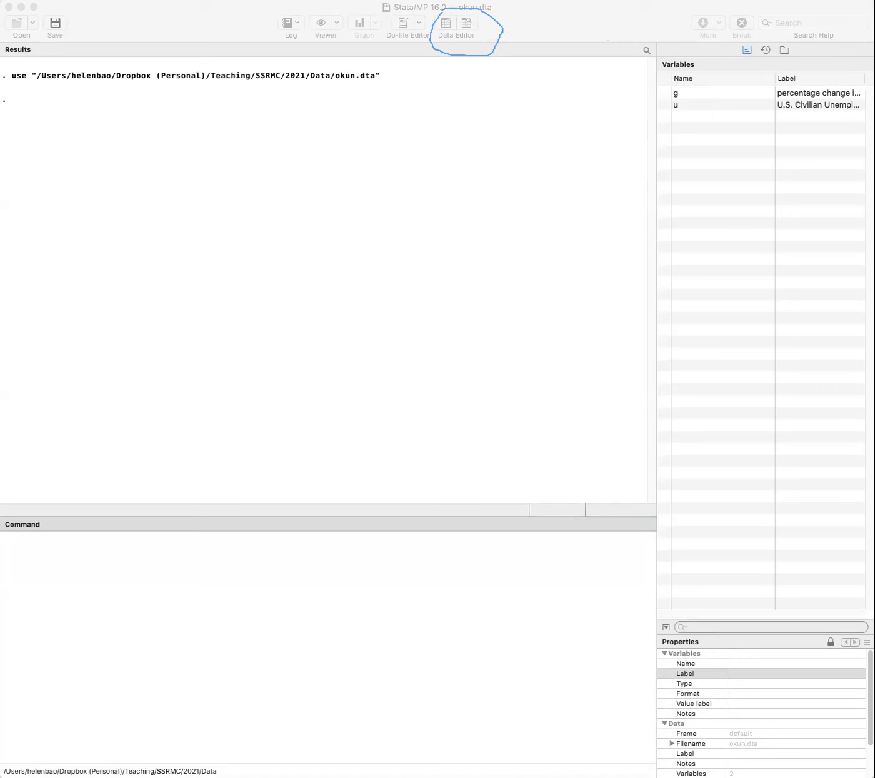
left_click(448, 24)
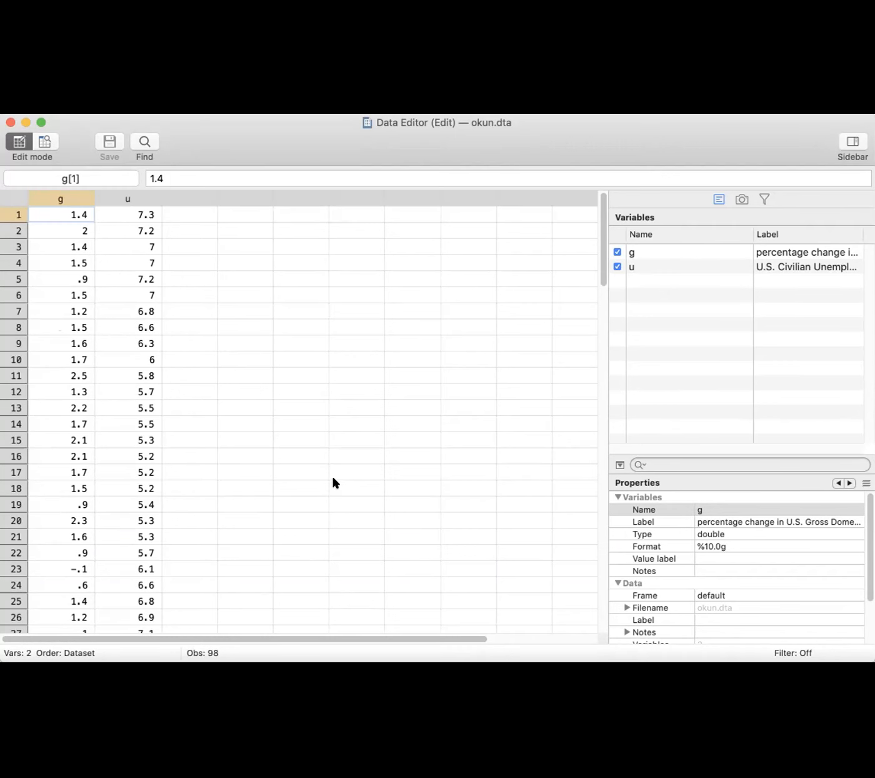
scroll(334, 482, "down", 15)
scroll(333, 480, "down", 8)
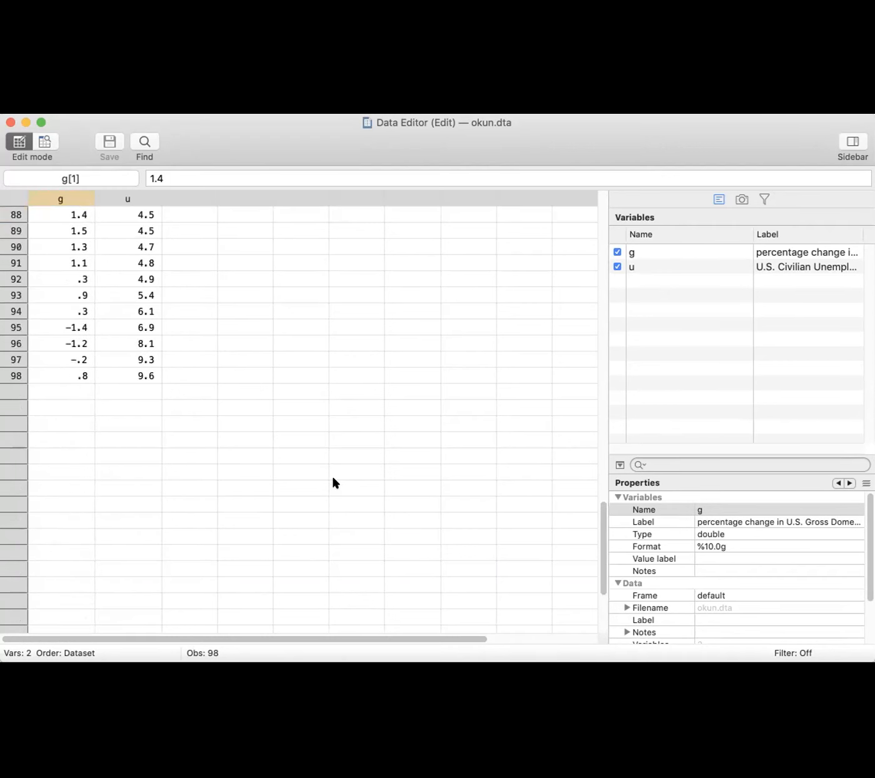
scroll(333, 481, "up", 20)
scroll(320, 455, "down", 3)
scroll(192, 342, "up", 4)
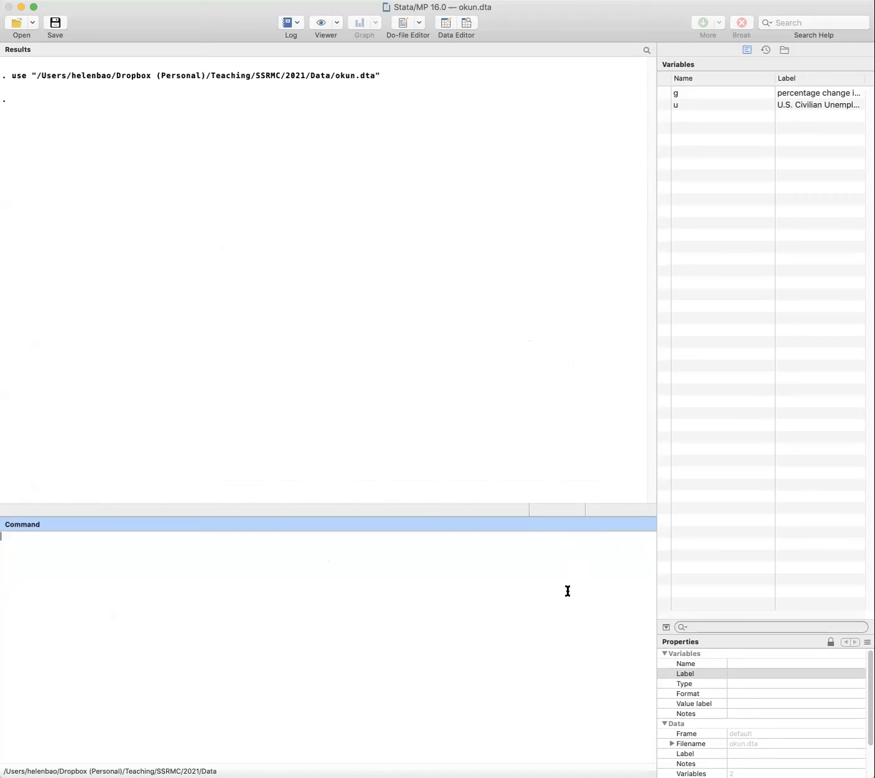
Generate a quarterly variable named date as tq(1985q2) + _n-1.
type("generate date = tq(1985q2) + _n-1")
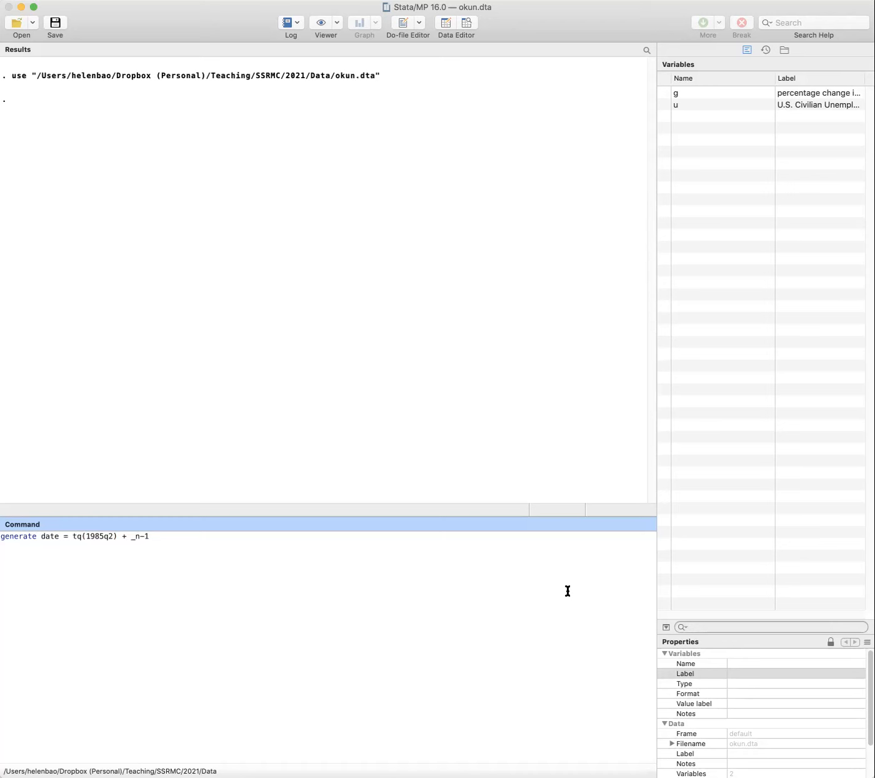
key("Return")
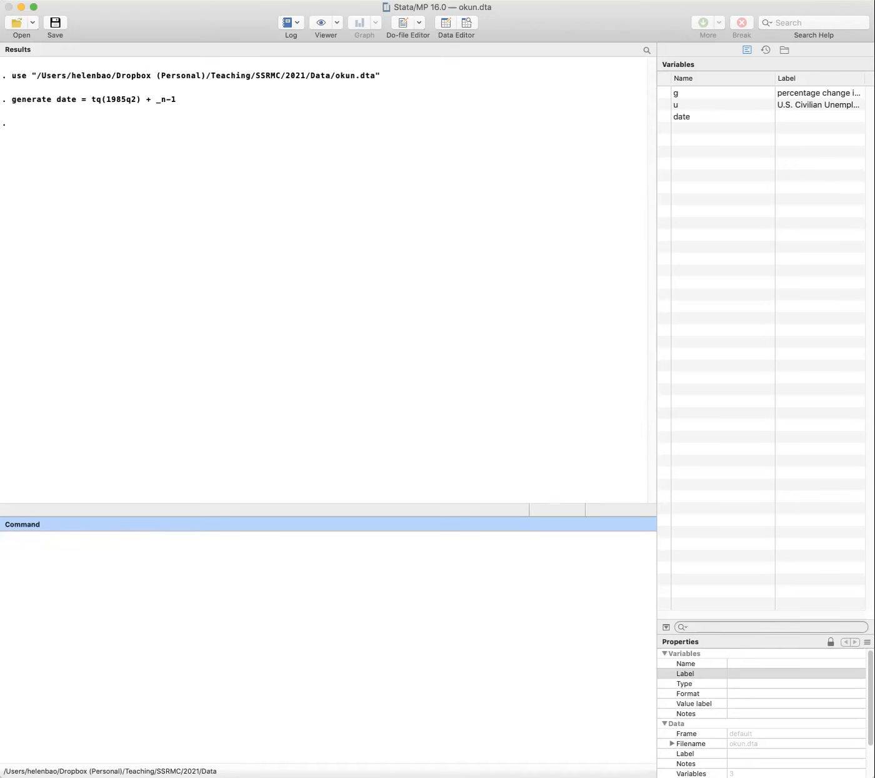
mouse_move(730, 83)
left_mouse_down()
mouse_move(651, 85)
mouse_move(657, 130)
mouse_move(736, 79)
left_mouse_up()
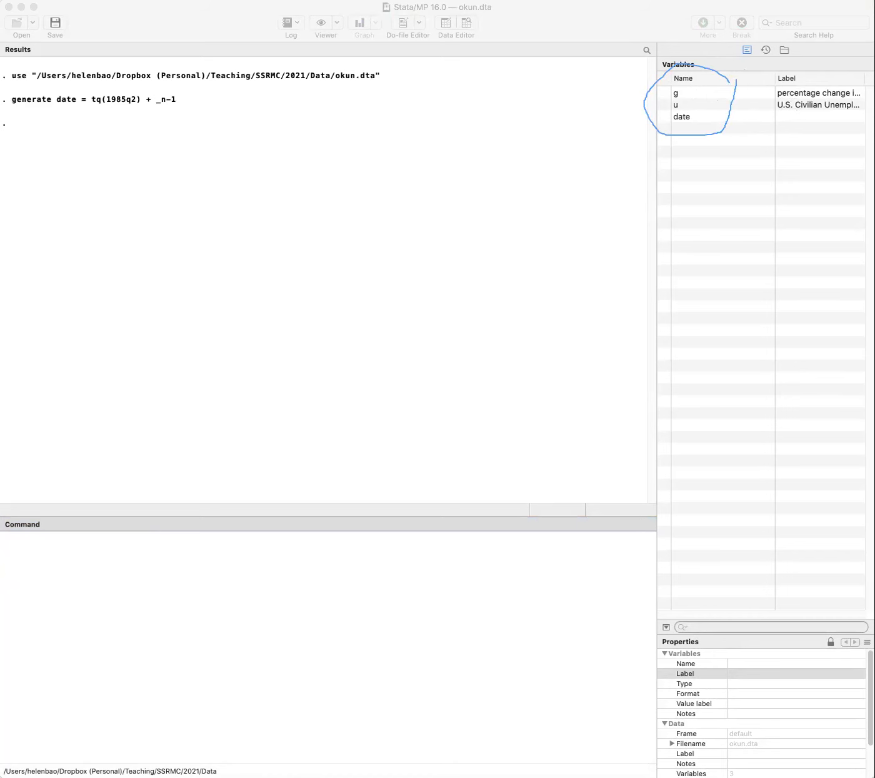
key("super+z")
left_click(596, 30)
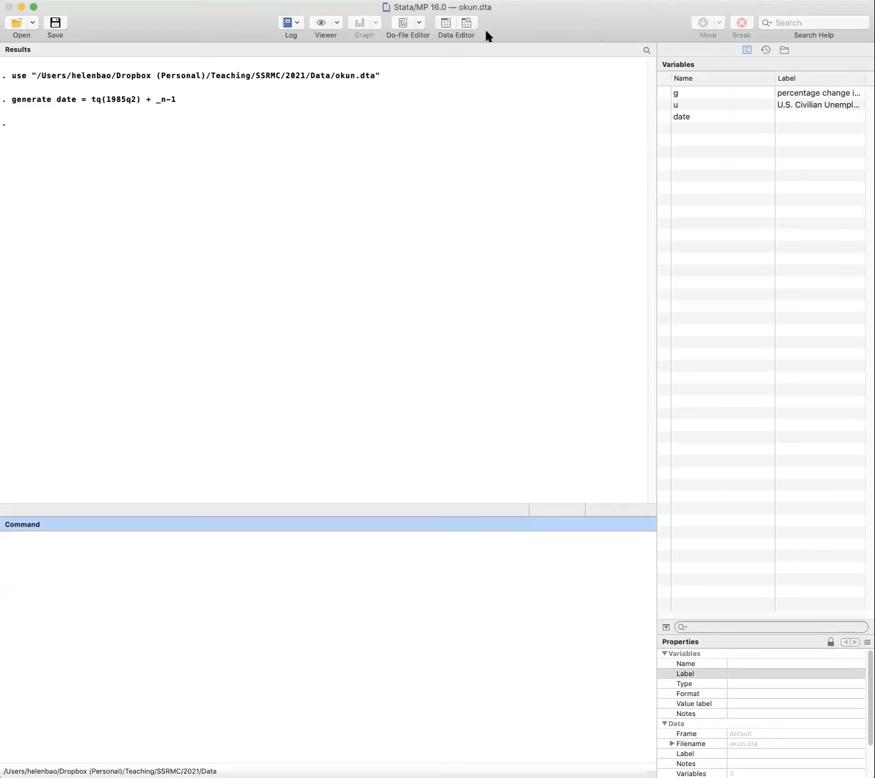
Check the raw values of the new date column in the data editor and return to the command area.
left_click(447, 25)
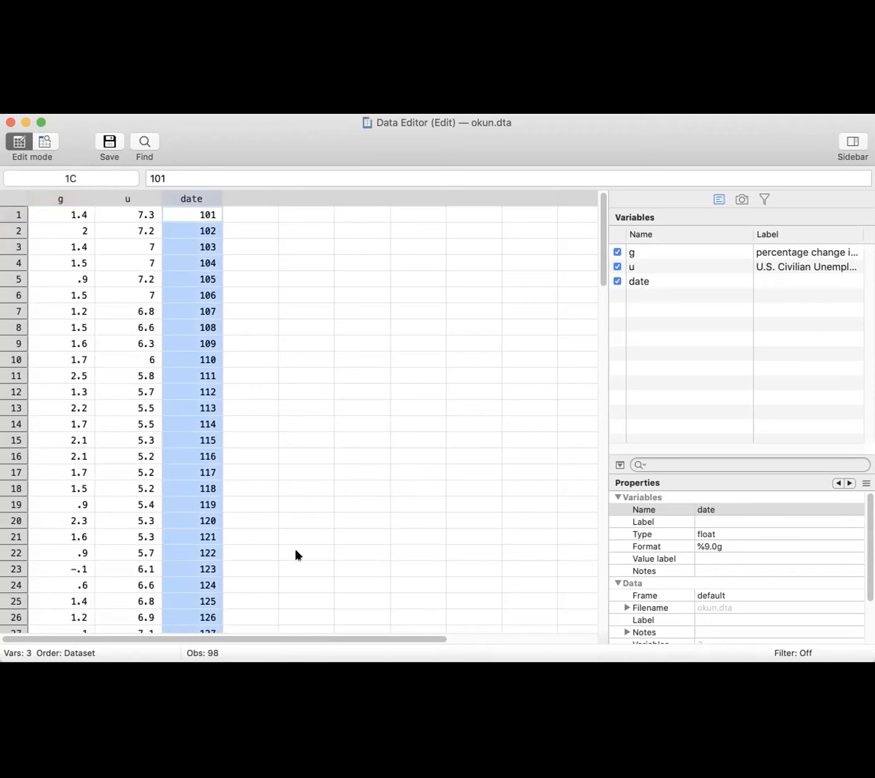
left_click(167, 593)
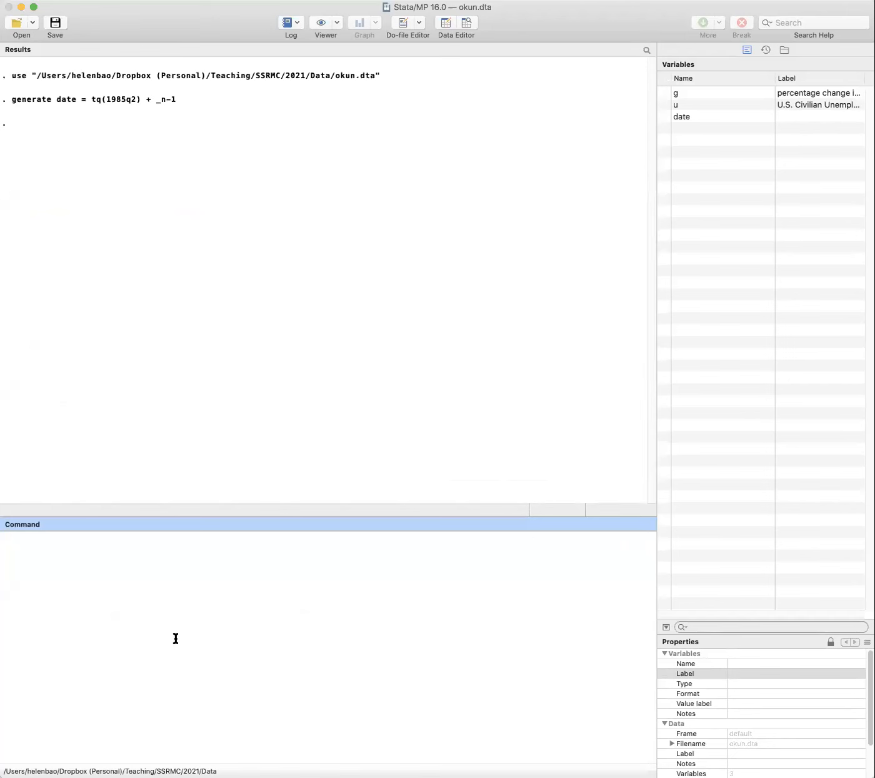
Apply the quarterly display format %tq to the date variable.
type("format %tq")
type("date")
key("Return")
Inspect the formatted date column in the data editor from the first to the last observation.
left_click(445, 23)
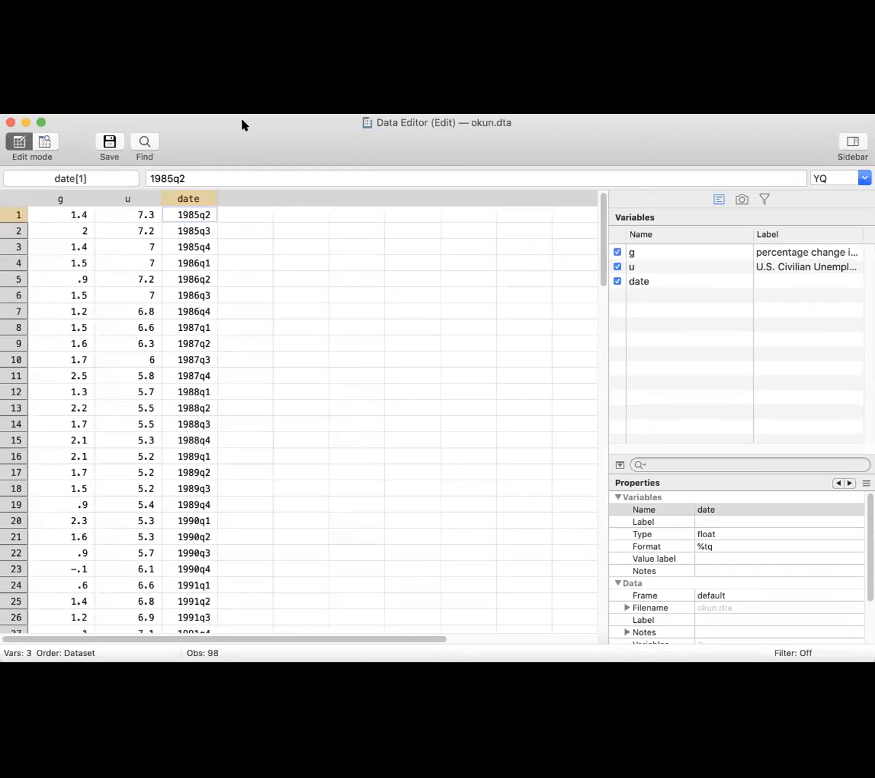
left_click(189, 198)
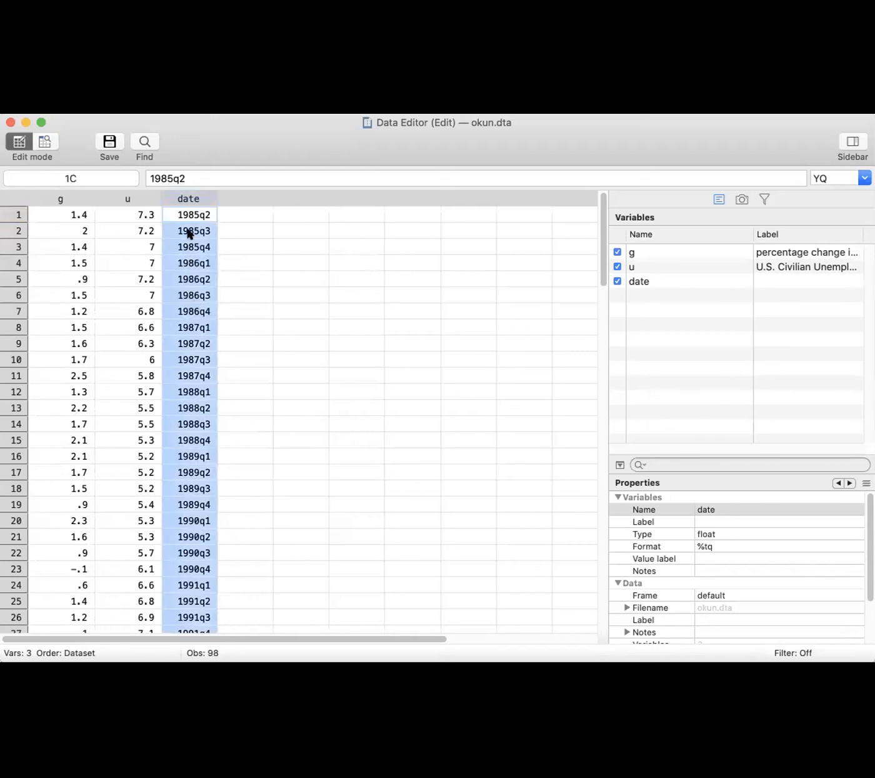
scroll(166, 331, "down", 10)
scroll(168, 333, "down", 15)
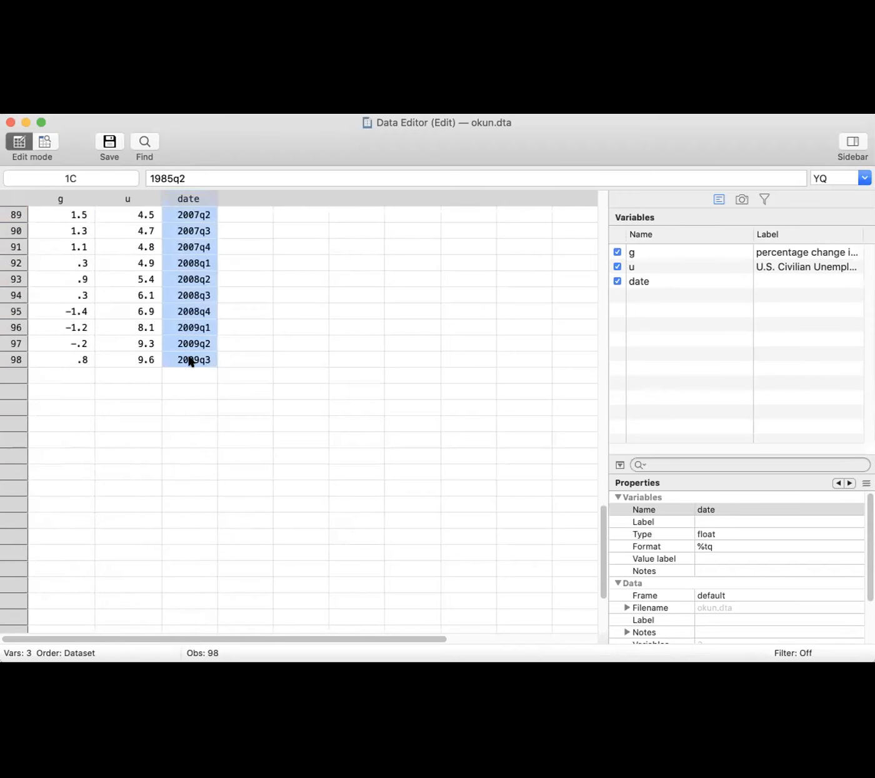
scroll(190, 361, "up", 20)
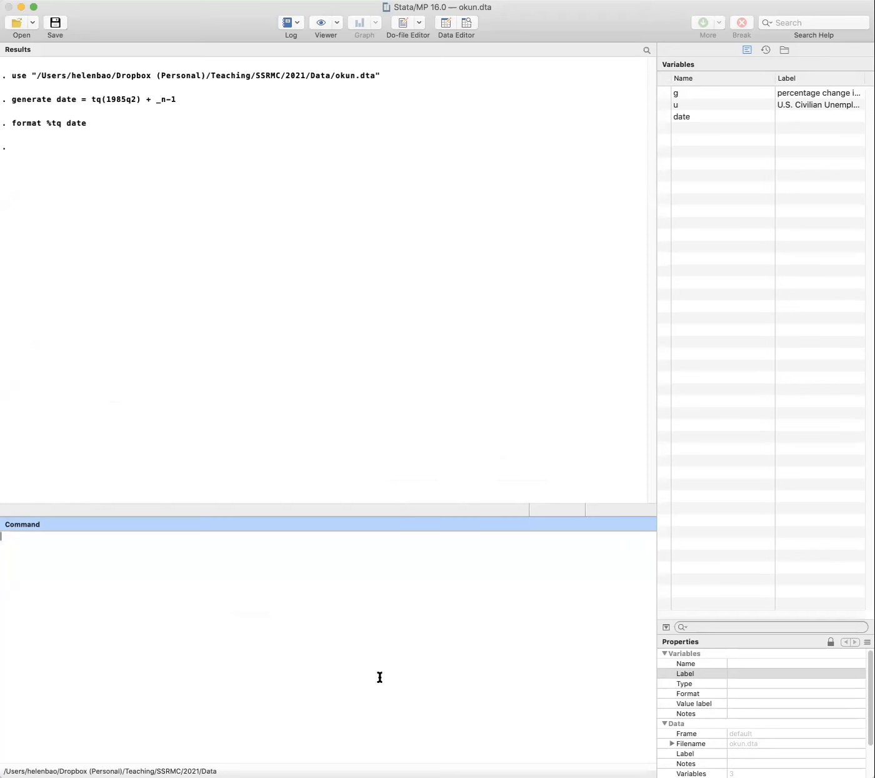
Declare the dataset as time series with tsset, using date as the time variable.
type("tsdate")
key("BackSpace")
key("BackSpace")
key("BackSpace")
key("BackSpace")
type("set date")
key("Return")
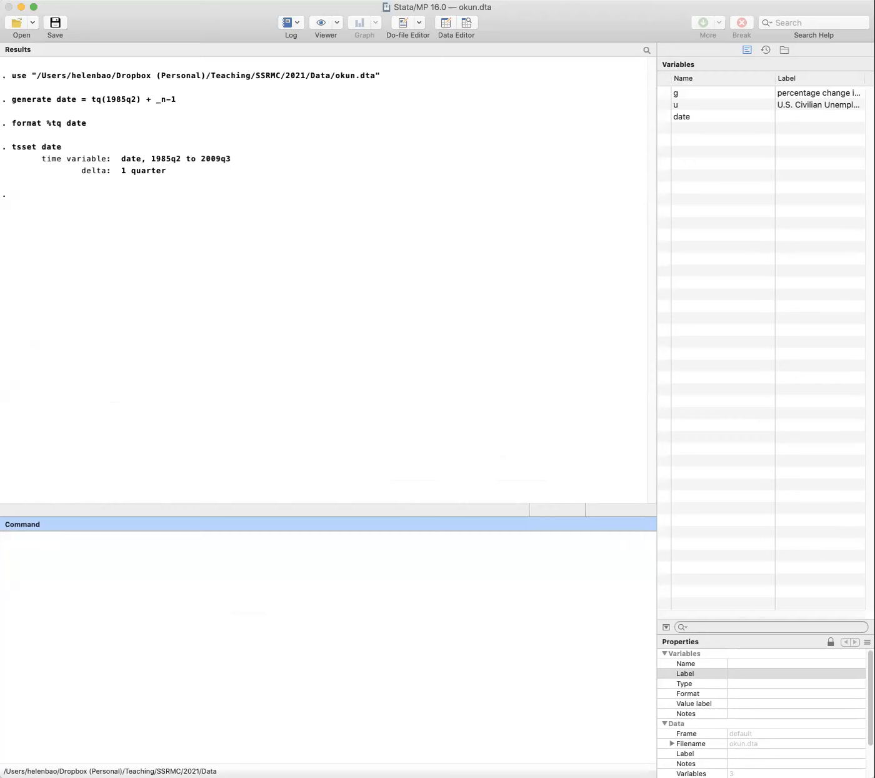
mouse_move(239, 157)
left_mouse_down()
mouse_move(52, 133)
mouse_move(37, 181)
mouse_move(265, 178)
left_mouse_up()
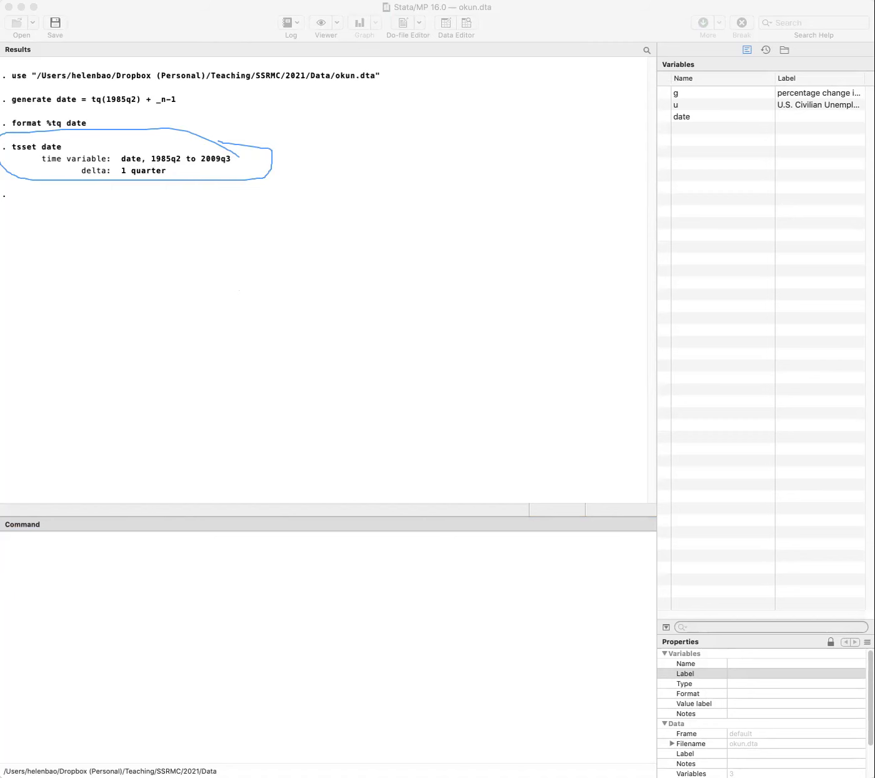
key("super+z")
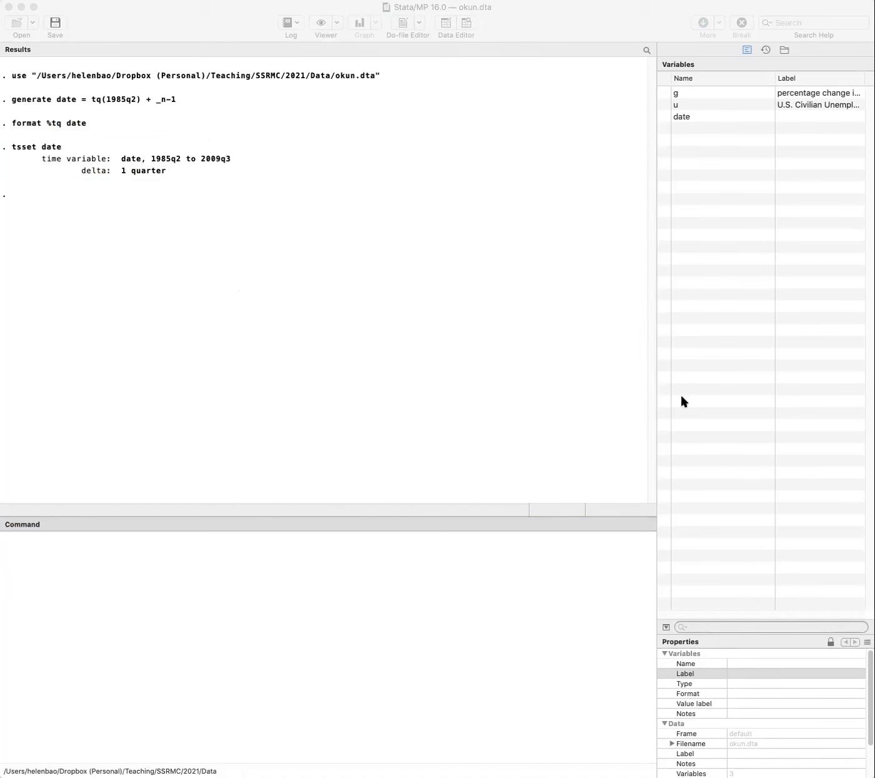
Plot u and g as time-series lines with tsline, using the option lpattern(solid dash).
left_click(506, 574)
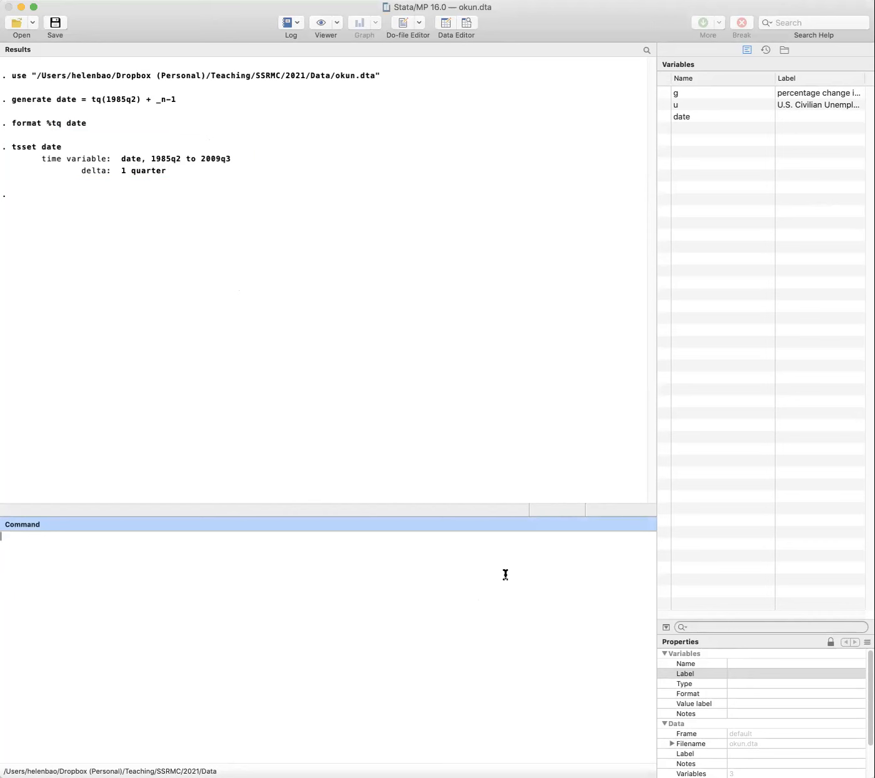
type("tsline u g, lpattern(solid dash)")
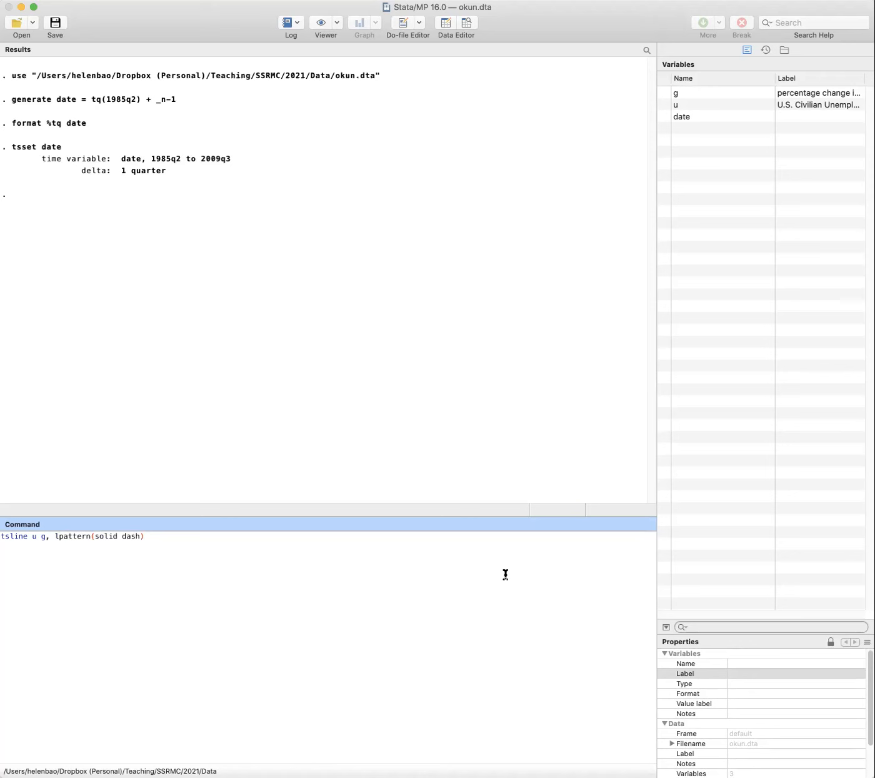
key("Return")
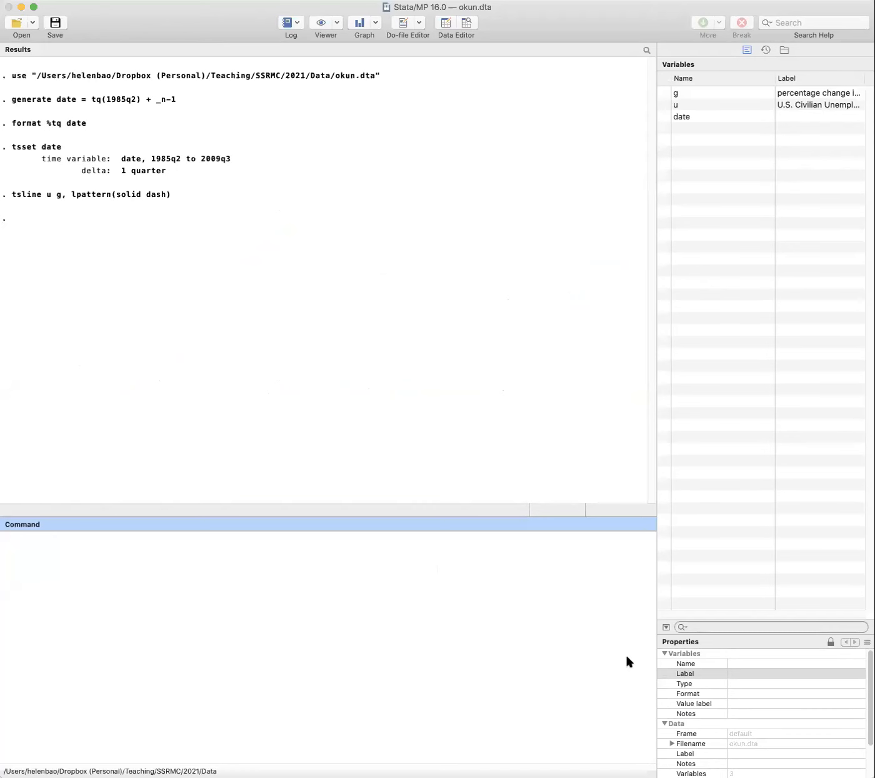
Unlock the variable properties and change the label of g to "% GDP Growth".
left_click(744, 172)
left_click(797, 95)
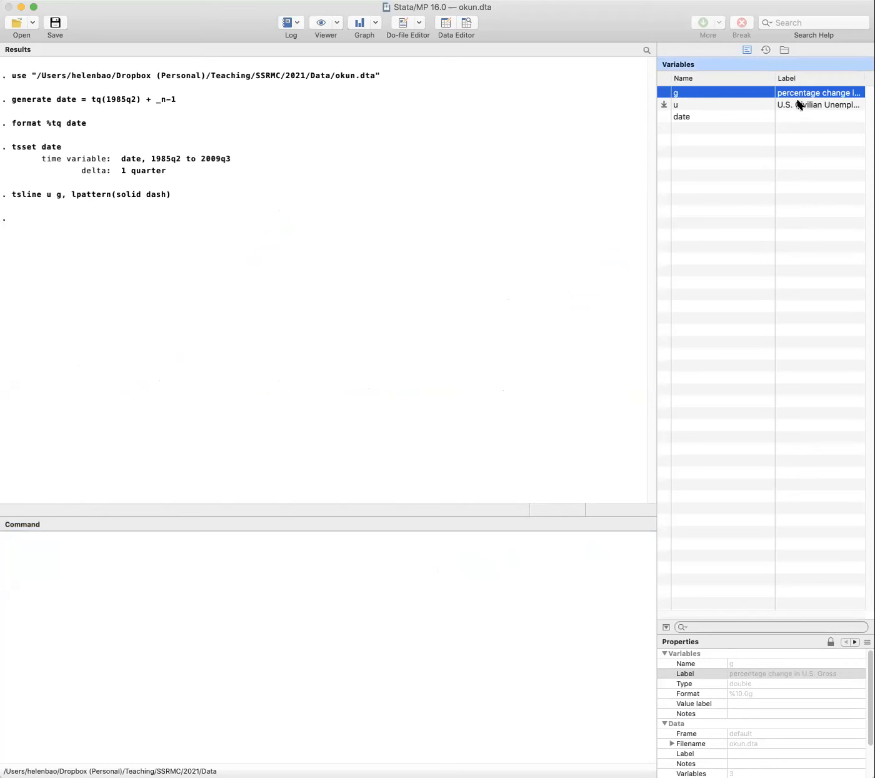
left_click(801, 105)
left_click(801, 93)
left_click(779, 639)
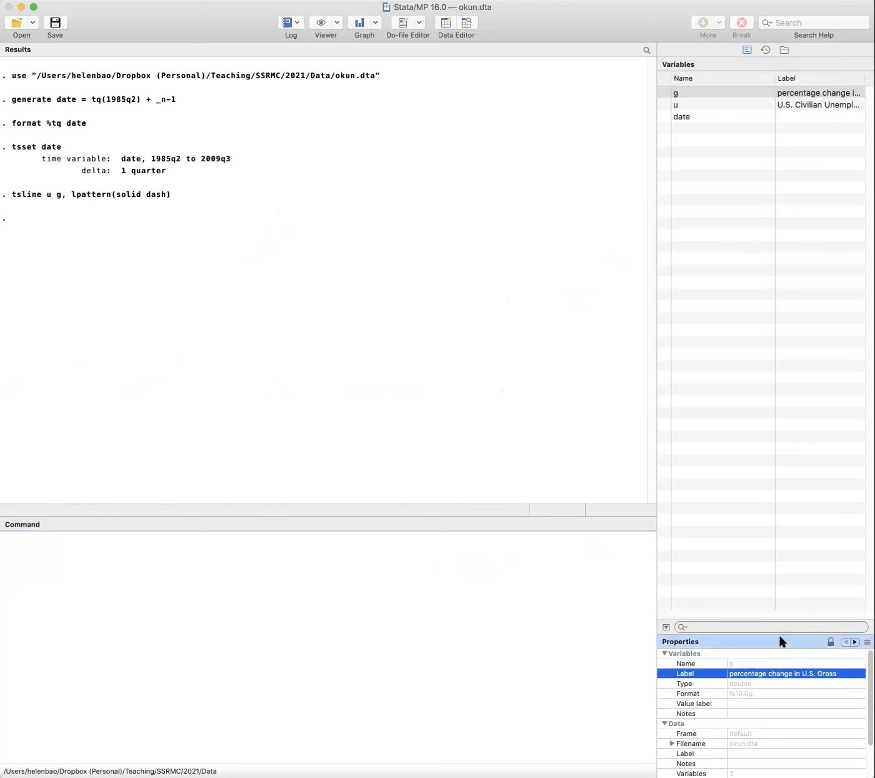
left_click(831, 644)
left_click(732, 674)
triple_click(732, 673)
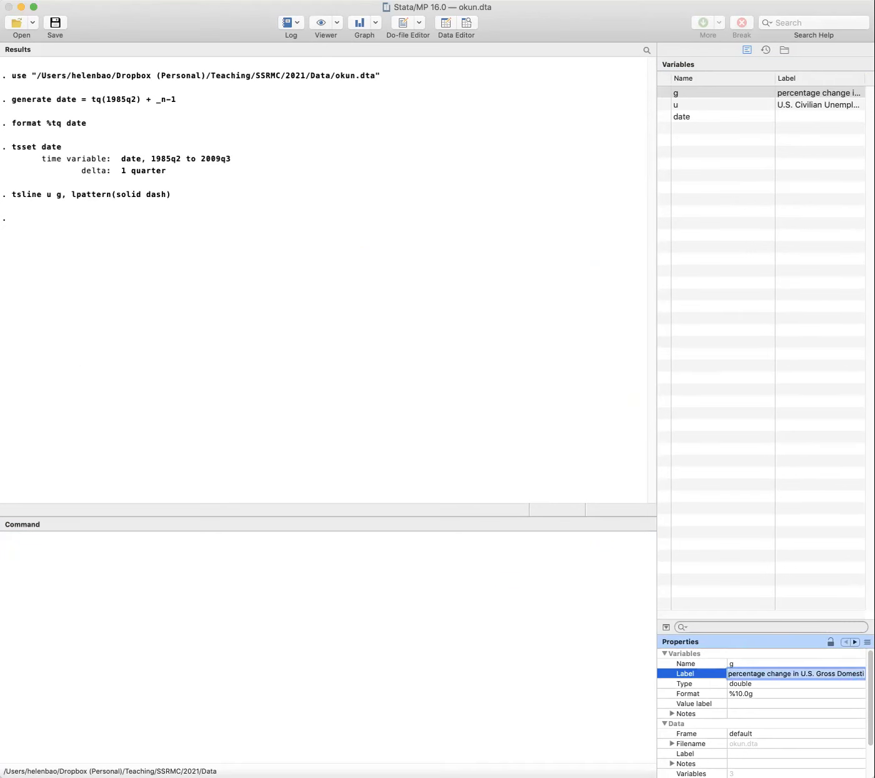
type("%")
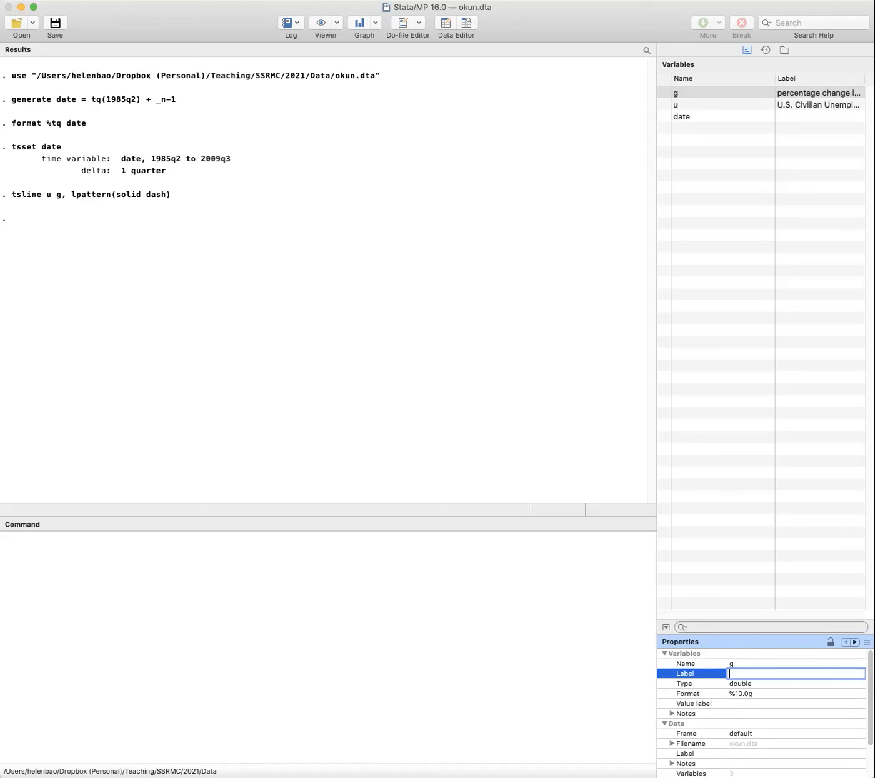
type(" GDP Growth")
key("Return")
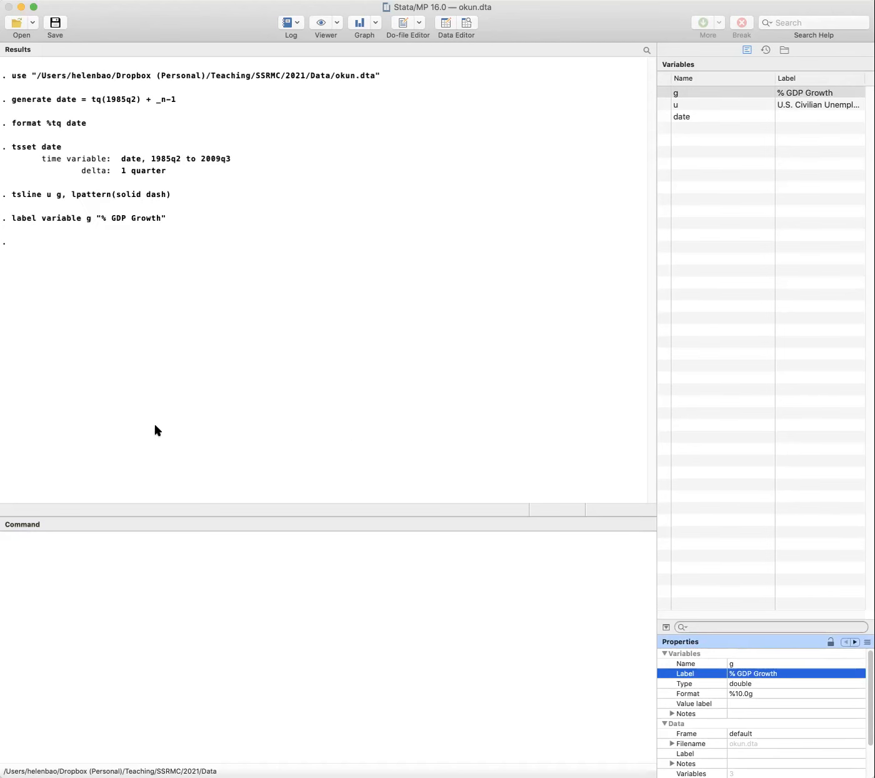
Reuse the label command issued for g to label variable u as "% Unemployed".
left_click_drag(164, 219, 11, 222)
key("super+c")
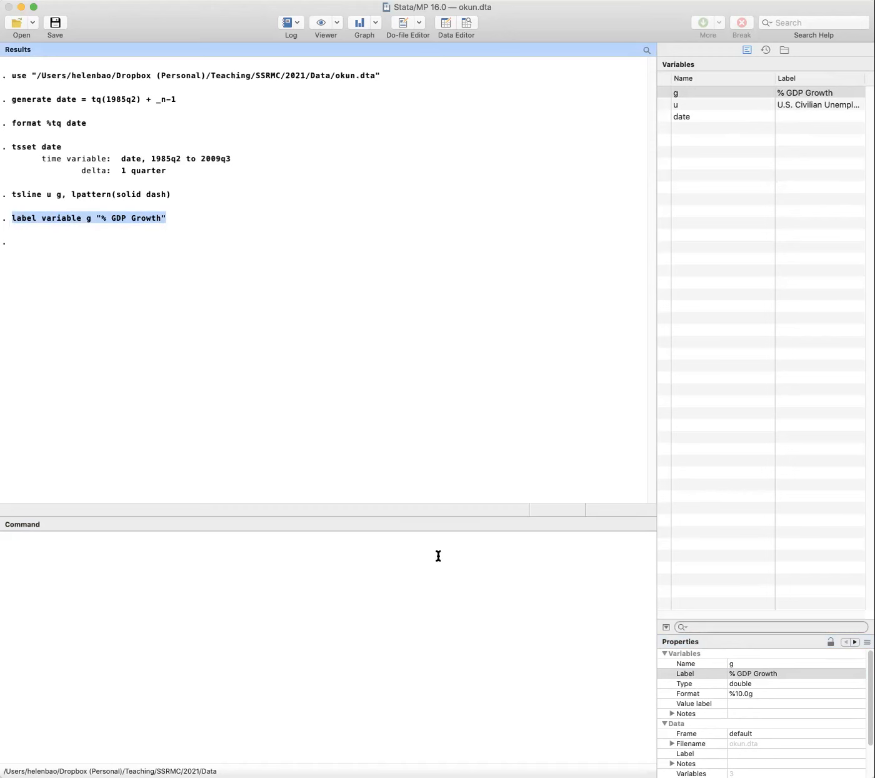
left_click(122, 615)
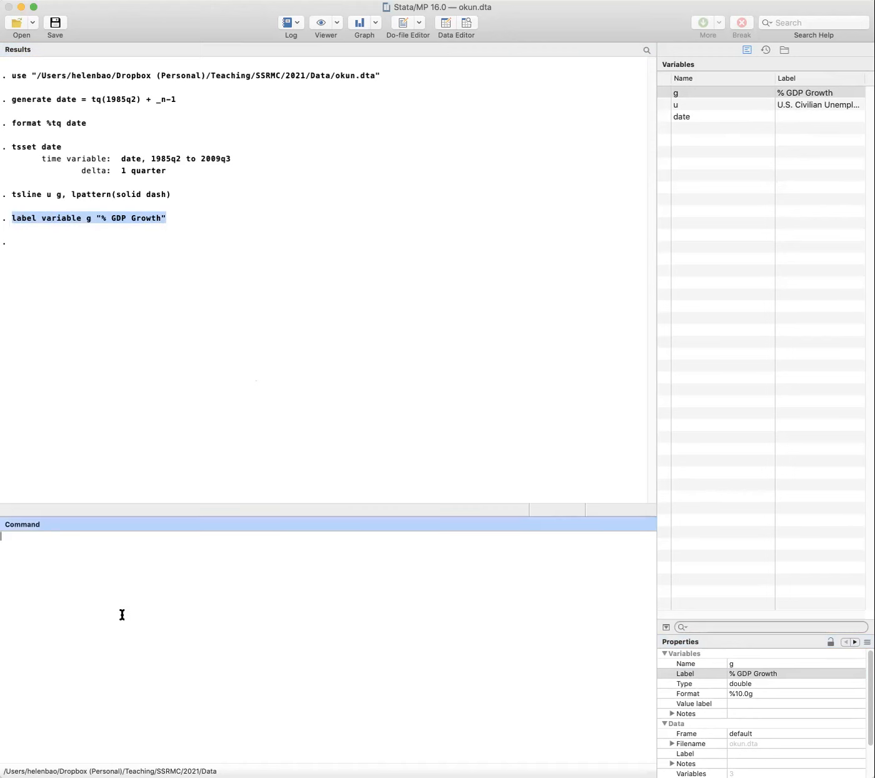
key("super+v")
double_click(69, 536)
type("u")
key("Right")
key("Right")
key("Right")
key("Right")
key("shift+Right")
key("shift+Right")
key("shift+Right")
key("shift+Right")
key("shift+Right")
key("shift+Right")
key("shift+Right")
key("shift+Right")
key("shift+Right")
key("shift+Right")
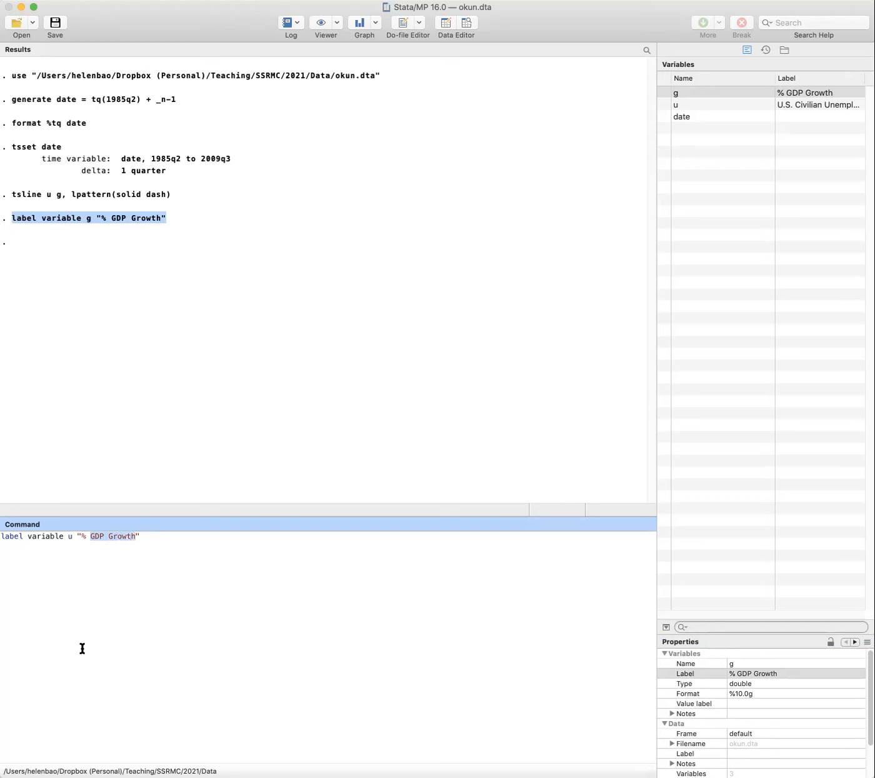
type("Unemployed")
key("Return")
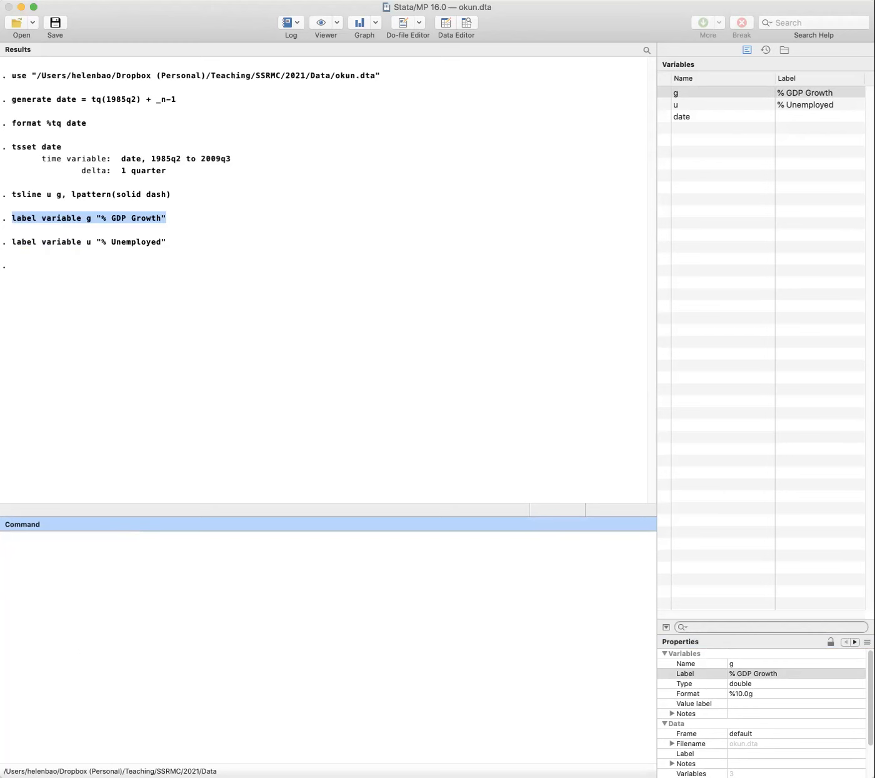
mouse_move(854, 78)
left_mouse_down()
mouse_move(631, 98)
mouse_move(768, 132)
left_mouse_up()
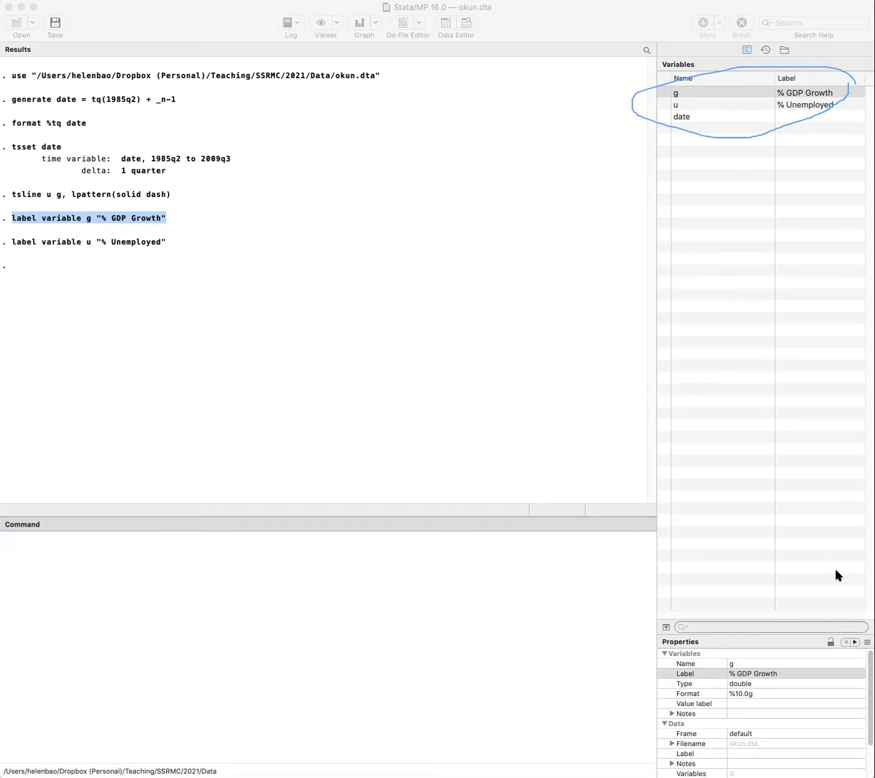
mouse_move(850, 614)
left_mouse_down()
mouse_move(719, 638)
mouse_move(704, 687)
mouse_move(856, 668)
mouse_move(852, 619)
mouse_move(824, 650)
mouse_move(835, 654)
mouse_move(837, 633)
left_mouse_up()
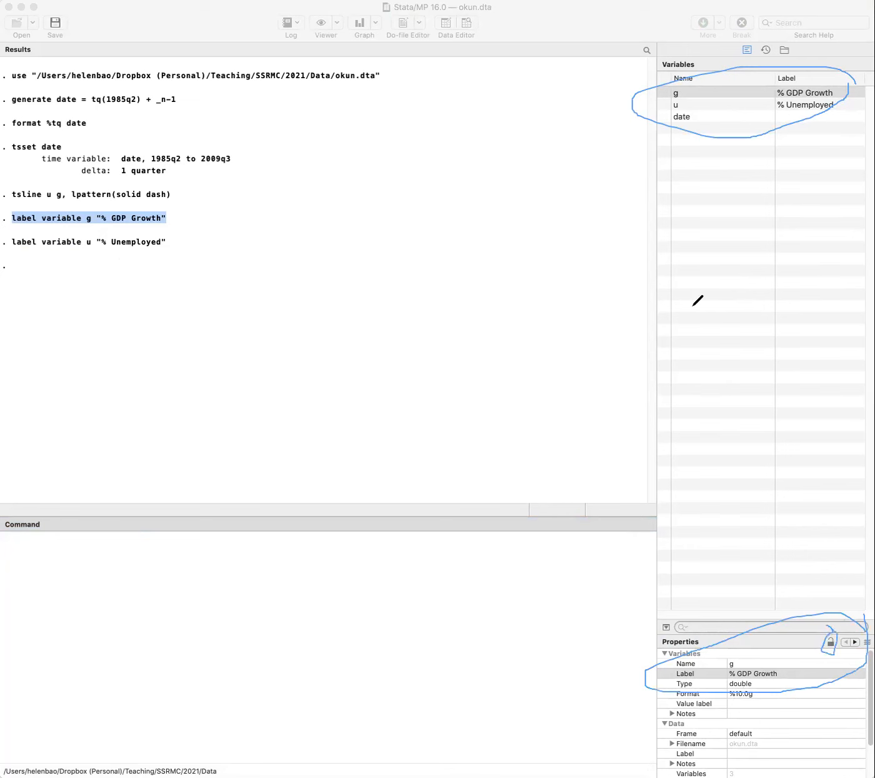
left_click(150, 348)
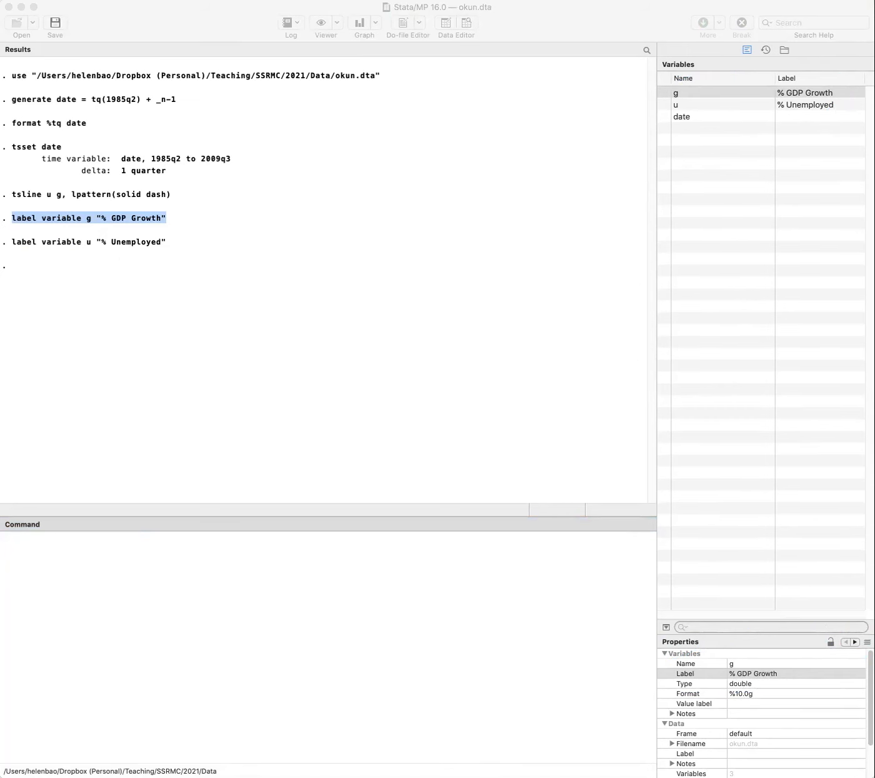
Rerun the earlier tsline command for u and g with lpattern(solid dash), and close the resulting graph.
left_click(262, 235)
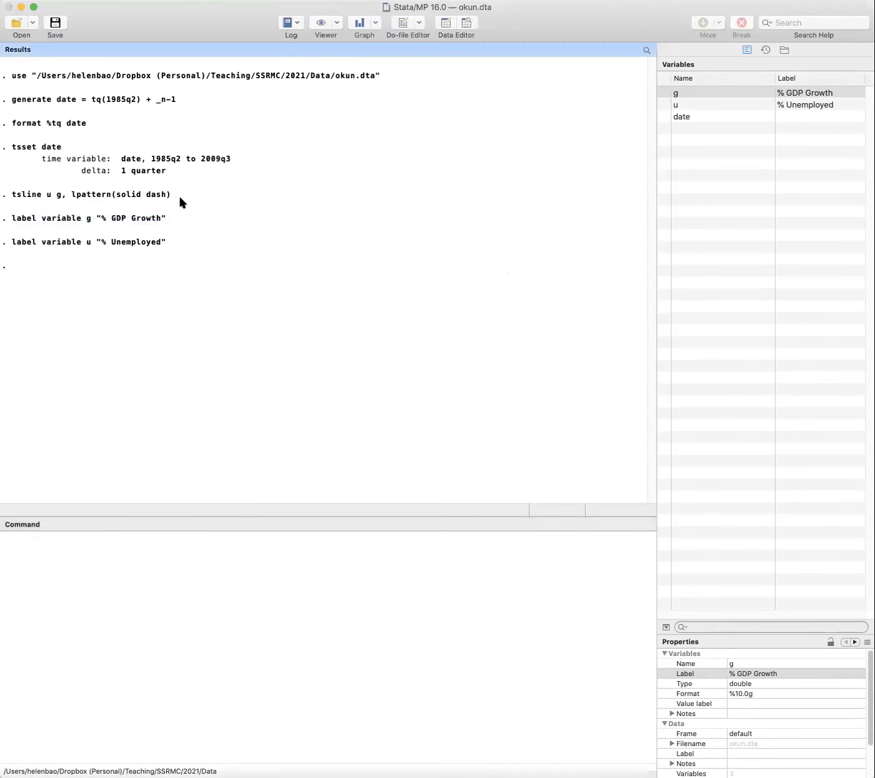
left_click_drag(174, 199, 7, 194)
key("super+c")
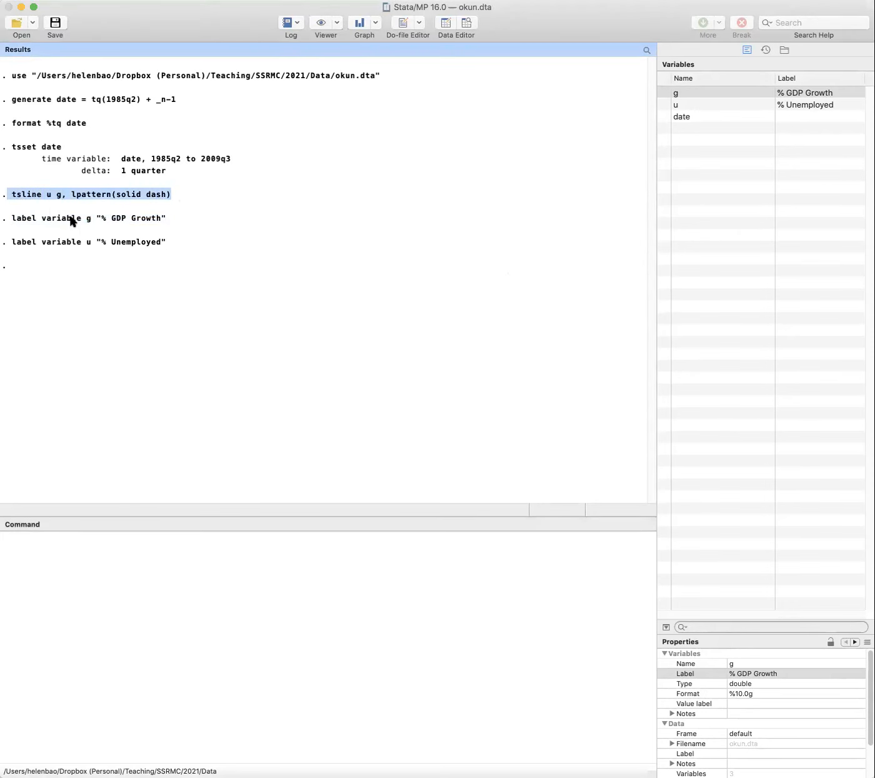
left_click(16, 582)
key("super+v")
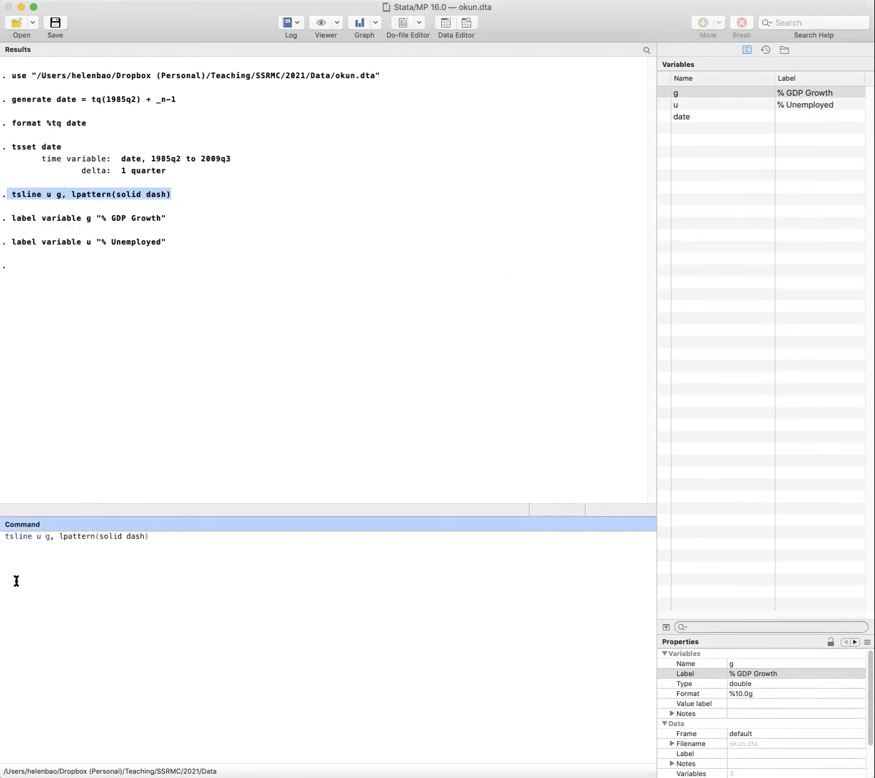
key("Return")
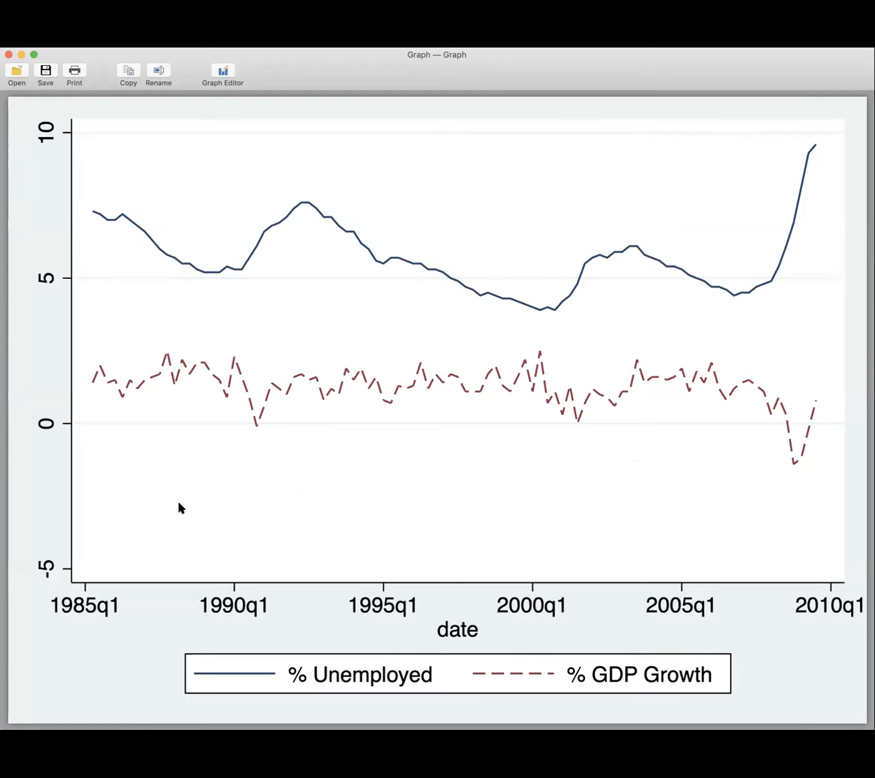
key("super+w")
left_click(248, 440)
left_click(208, 581)
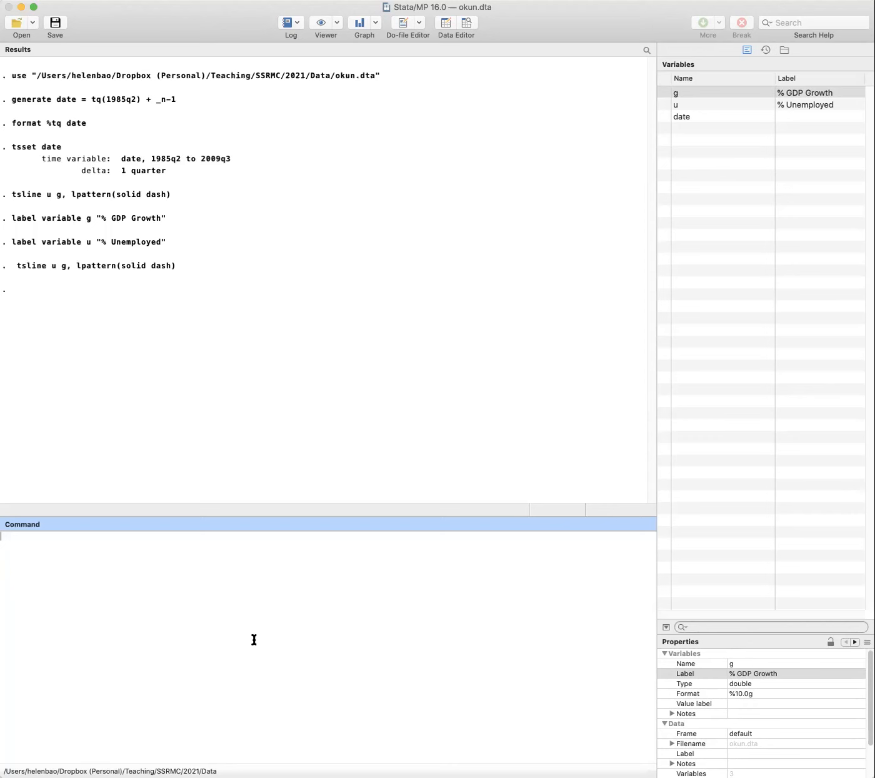
type("L.   D.")
key("super+a")
key("BackSpace")
List date, u, L.u, D.u, g, L1.g, L2.g and L3.g for observations 1/5.
type("list date u l.u D.u")
type("g L1.g")
type("L2.g L3.g ")
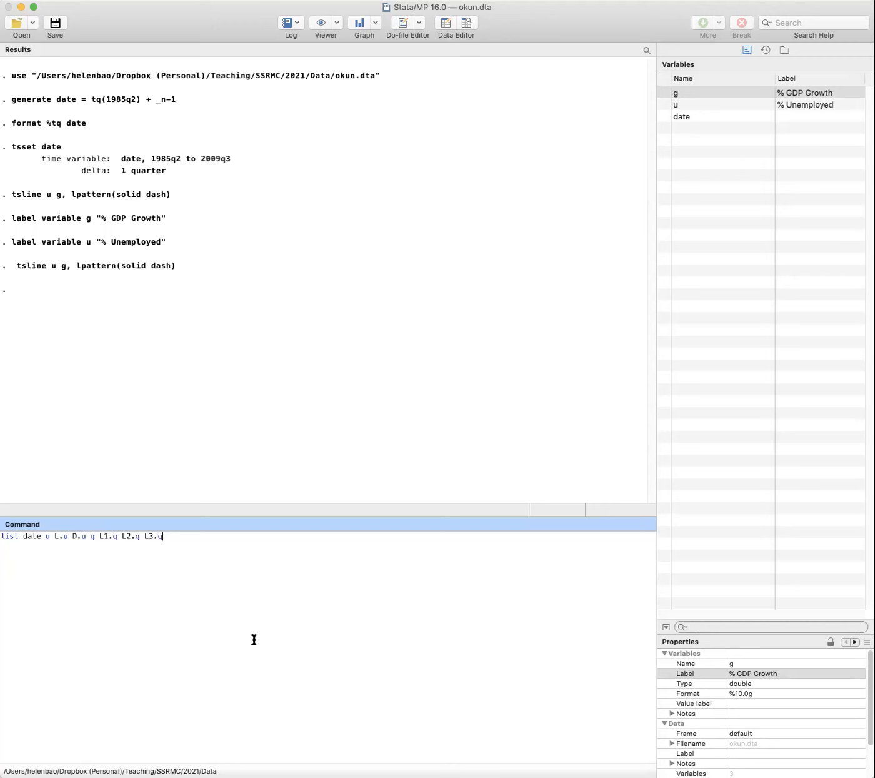
type("in 1/5")
key("Return")
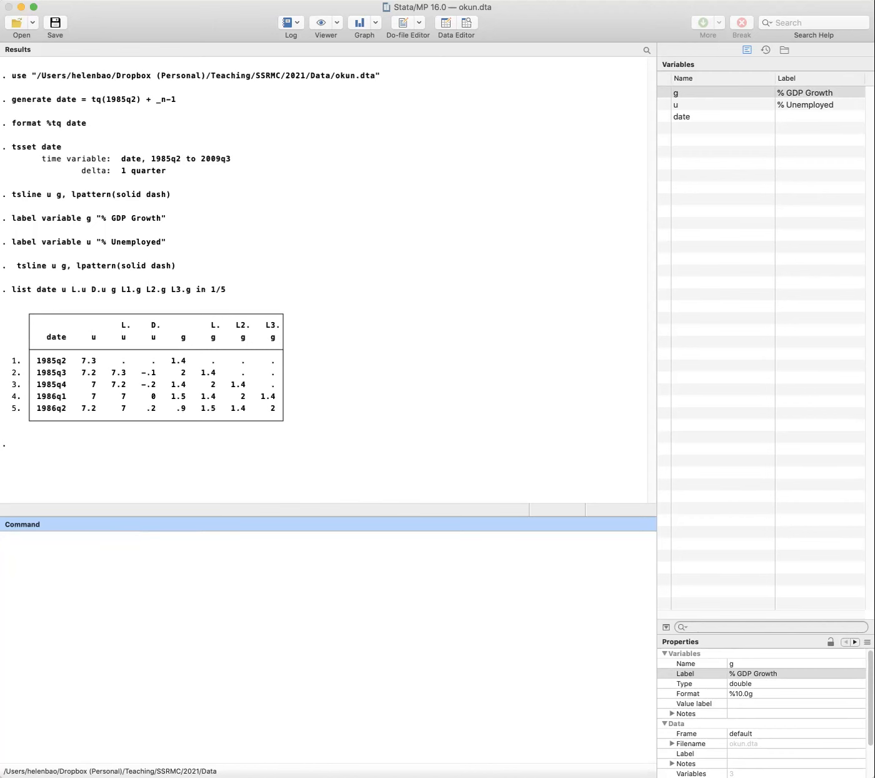
key("super+Tab")
mouse_move(376, 316)
left_mouse_down()
mouse_move(133, 257)
mouse_move(12, 272)
mouse_move(6, 396)
mouse_move(75, 437)
mouse_move(295, 400)
mouse_move(309, 291)
left_mouse_up()
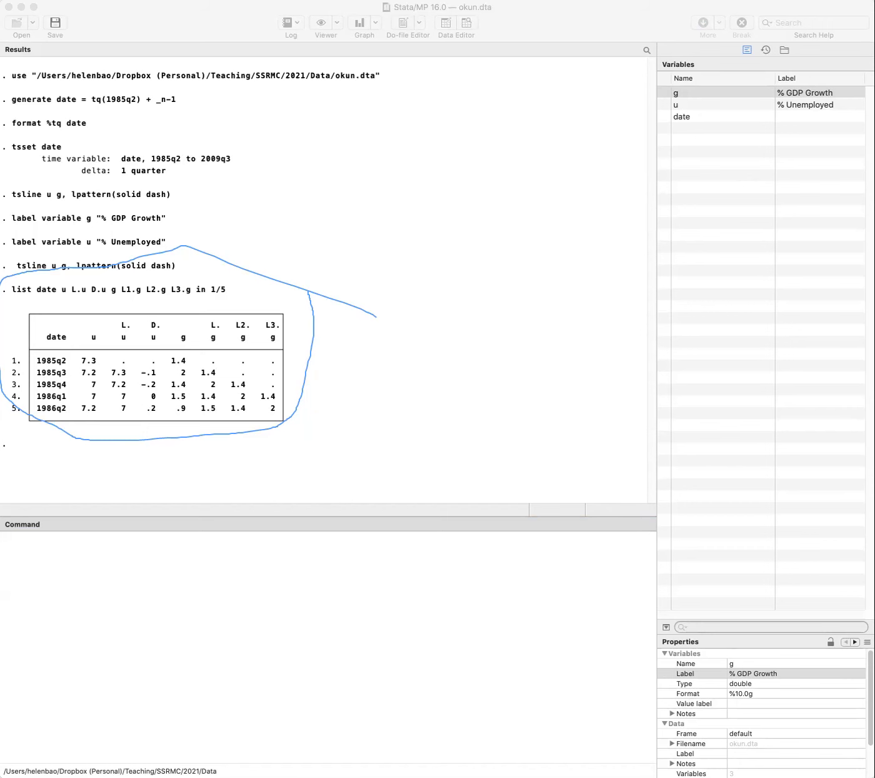
left_click(241, 639)
Reuse the list command with the same lagged and differenced variables for observations 96/98.
left_click_drag(230, 288, 14, 288)
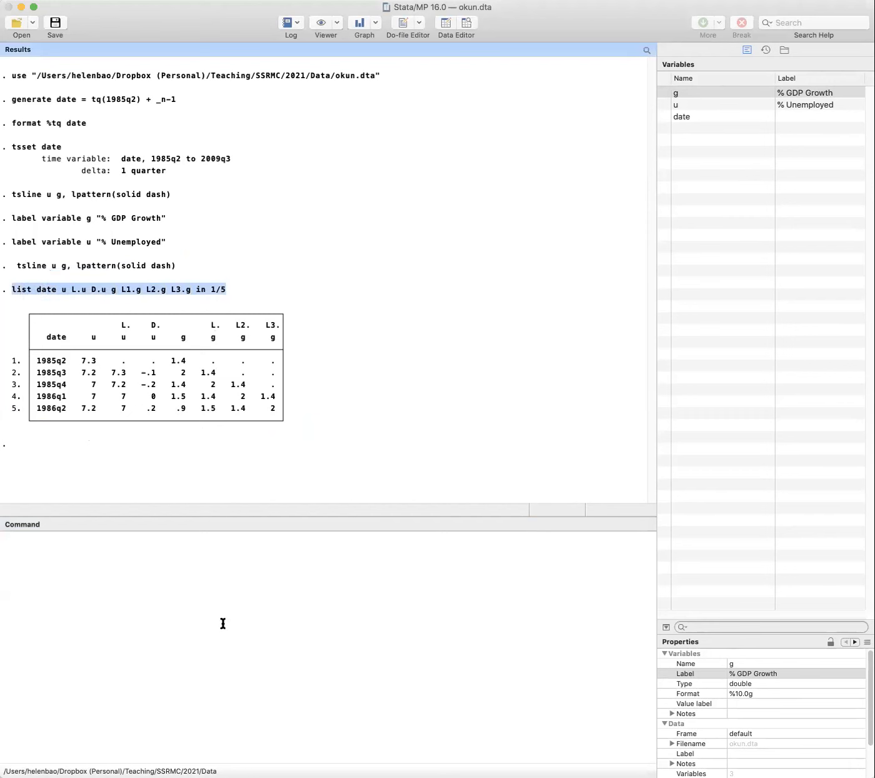
left_click(171, 606)
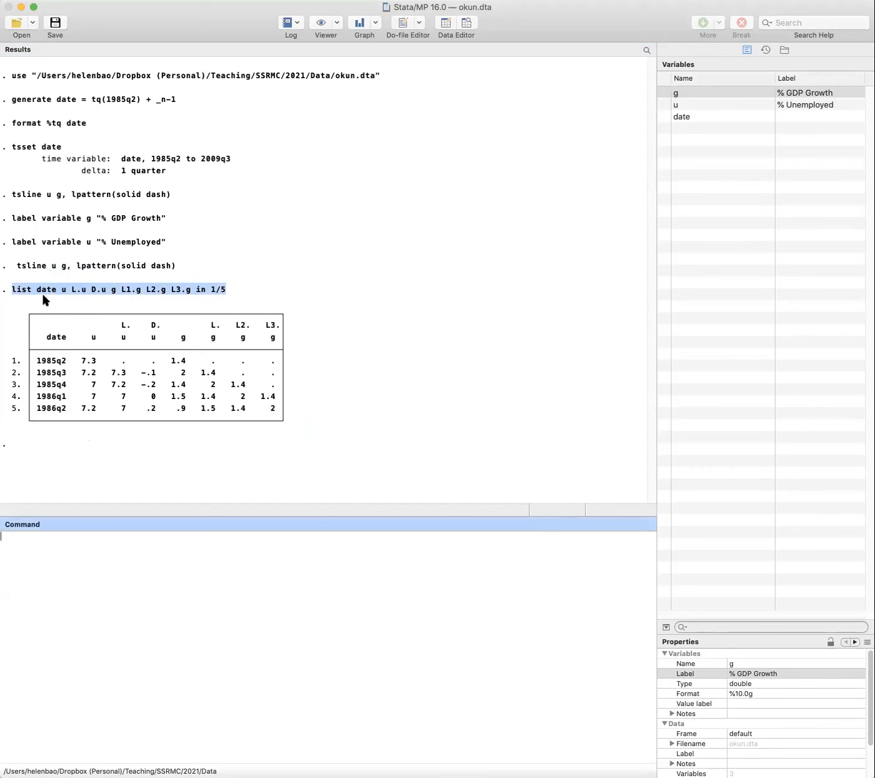
left_click_drag(189, 295, 256, 636)
key("BackSpace")
key("BackSpace")
key("BackSpace")
key("BackSpace")
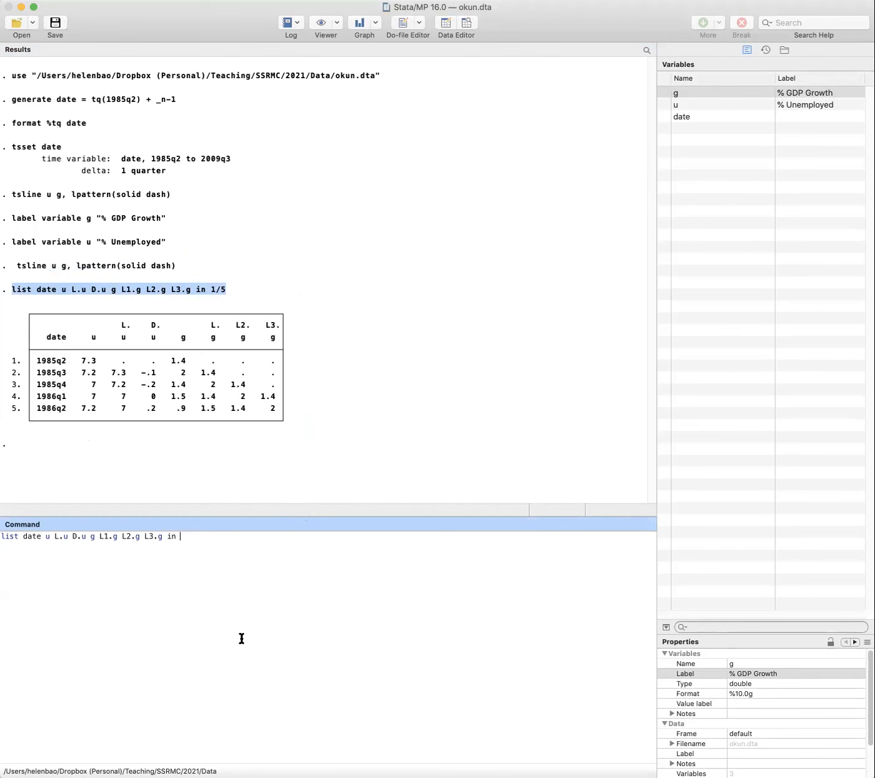
type("96/98")
key("Return")
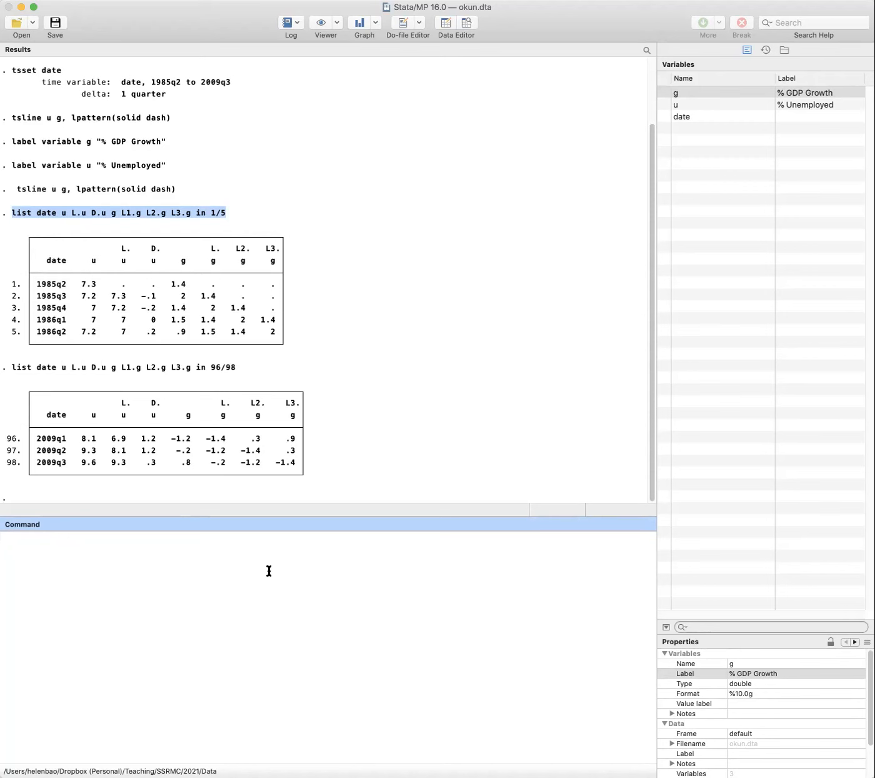
Regress D.u on the current value and first three lags of g, using L(0/3).g.
type("regress")
type("D.u")
type("L")
type("(0/3).g")
key("Return")
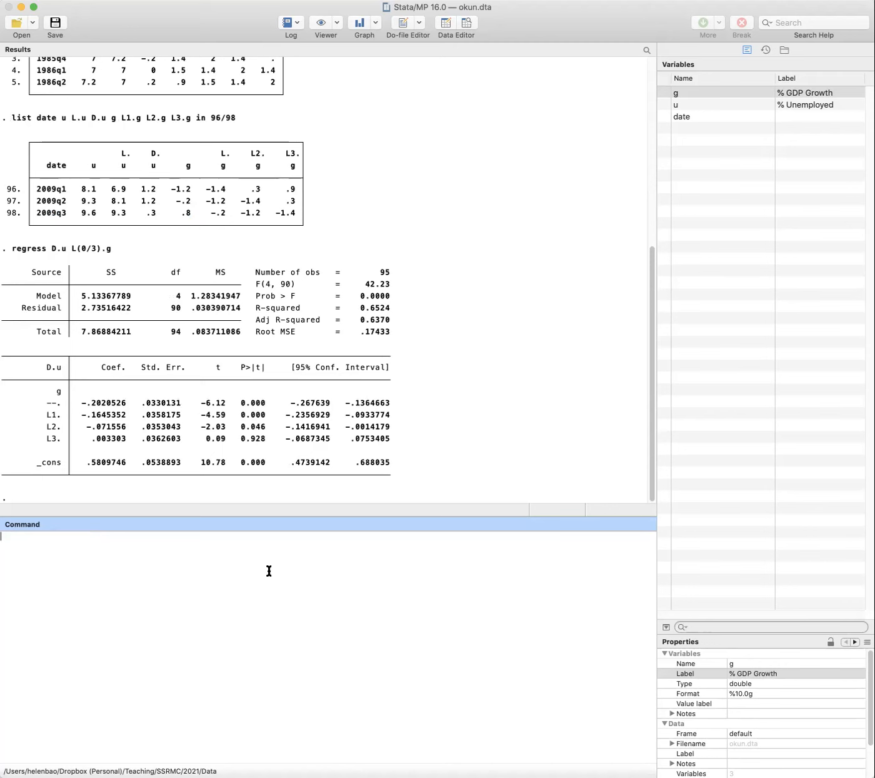
Reuse the regression command for D.u with the lag range of g shortened to L(0/2).g.
left_click_drag(113, 248, 9, 253)
left_click_drag(11, 249, 10, 249)
key("super+c")
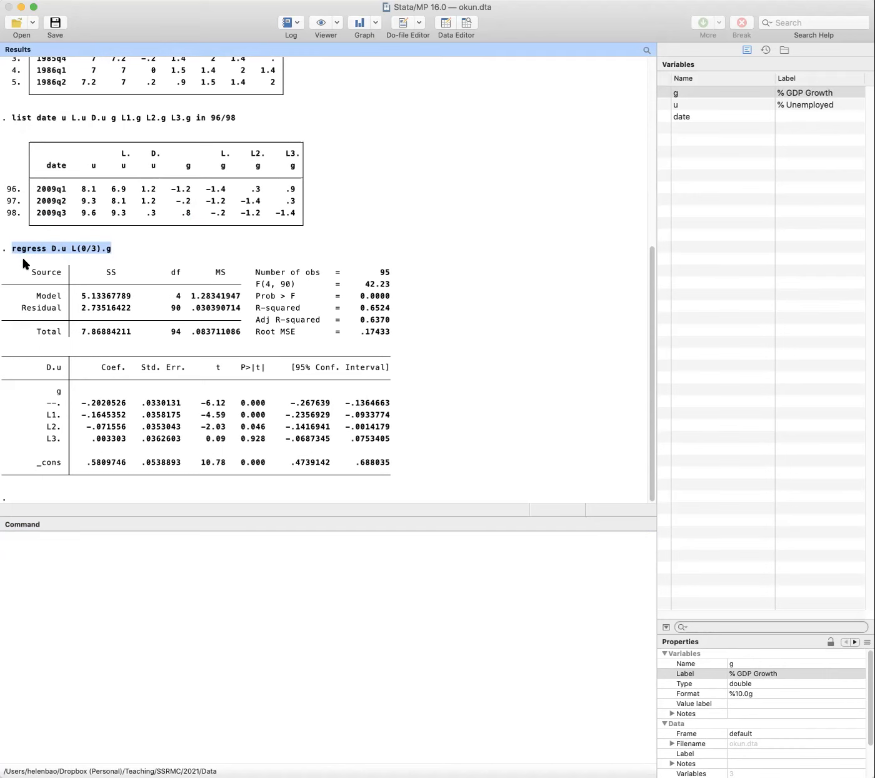
left_click(106, 597)
key("super+v")
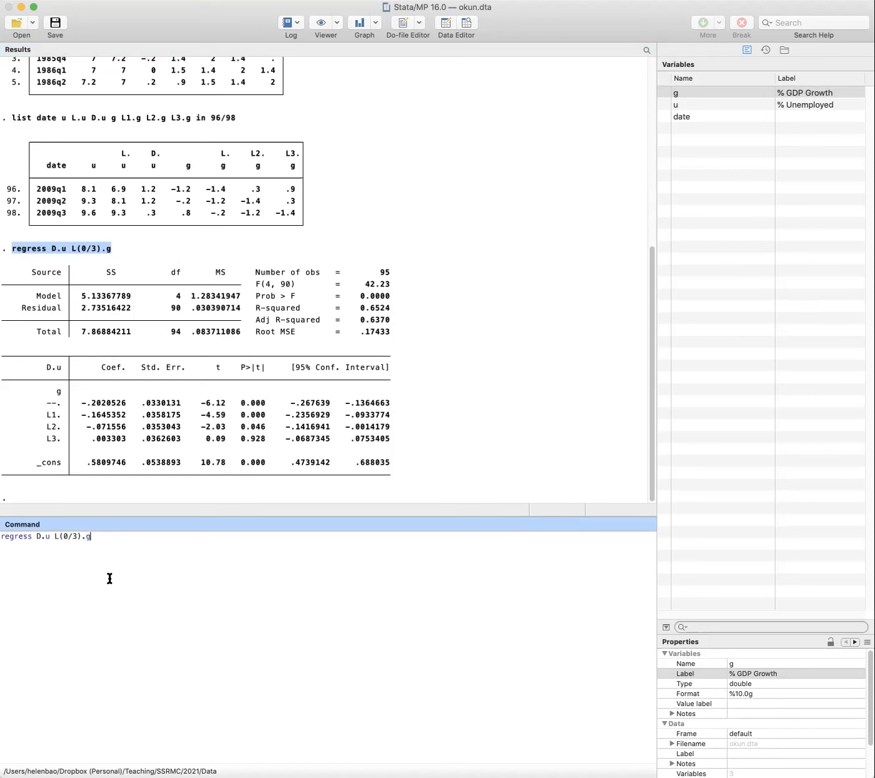
key("Left")
key("Left")
key("Left")
key("BackSpace")
type("2")
key("Return")
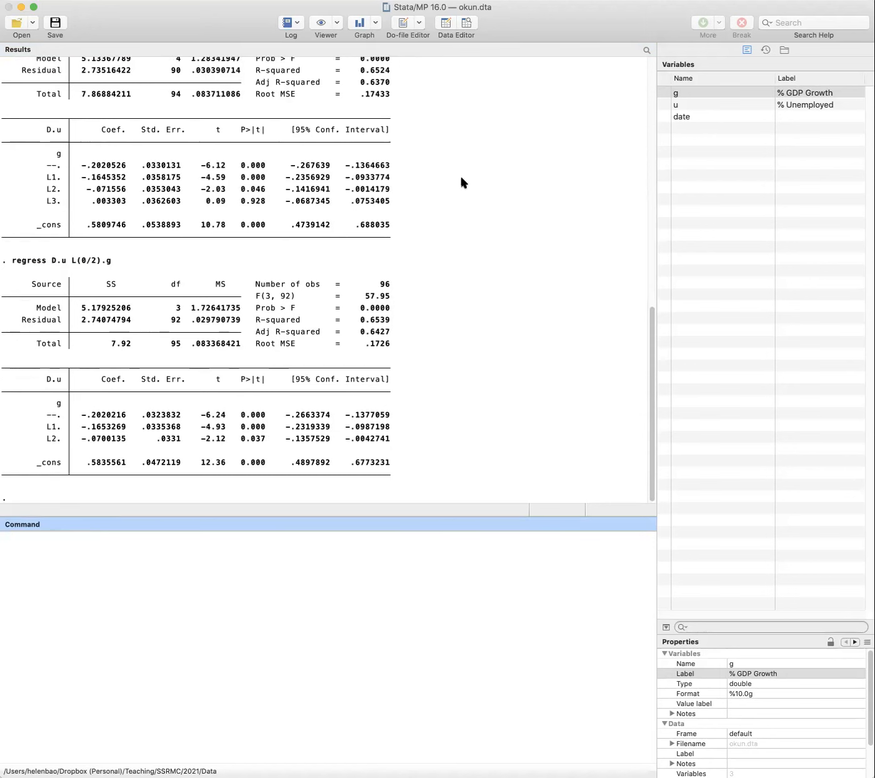
key("super+Tab")
mouse_move(62, 199)
left_mouse_down()
mouse_move(48, 193)
mouse_move(40, 201)
mouse_move(70, 205)
mouse_move(58, 200)
left_mouse_up()
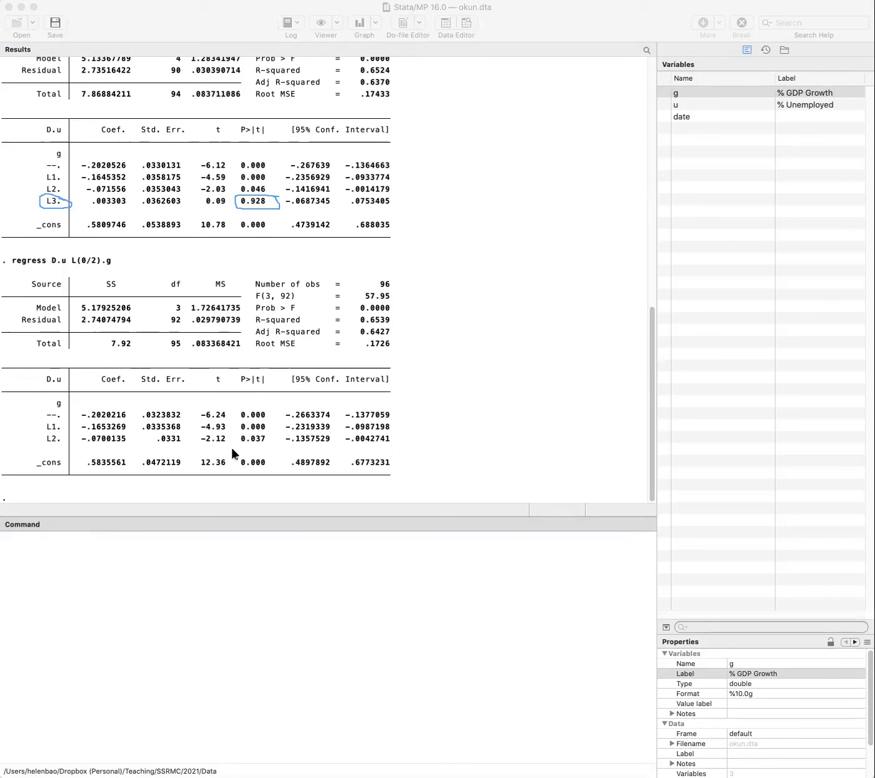
mouse_move(265, 407)
left_mouse_down()
mouse_move(249, 397)
mouse_move(241, 448)
mouse_move(277, 445)
left_mouse_up()
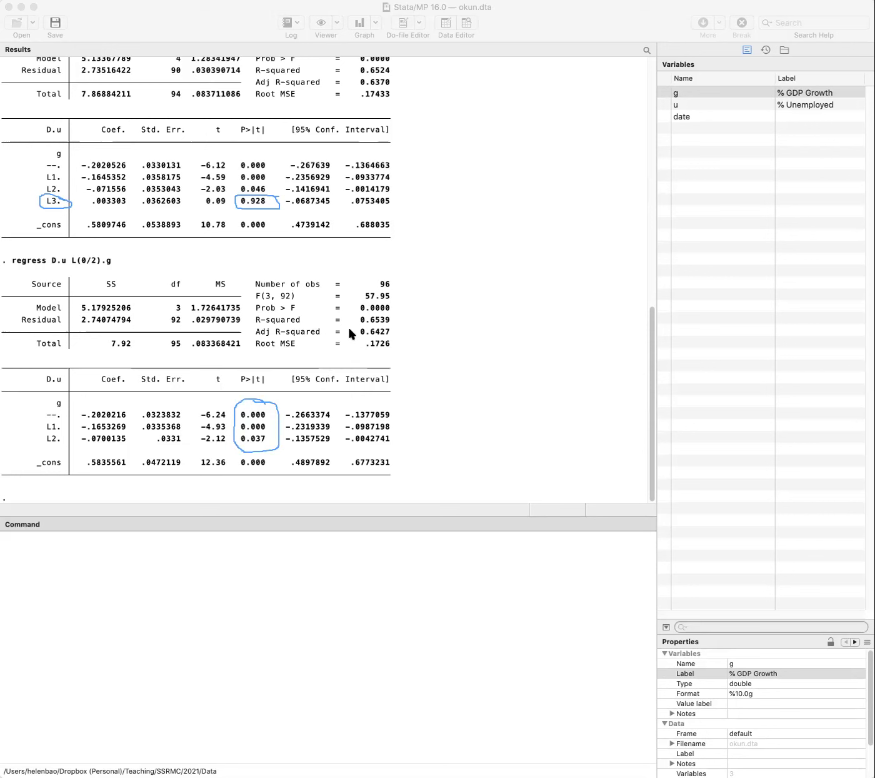
left_click_drag(369, 320, 350, 329)
mouse_move(353, 80)
left_mouse_down()
mouse_move(392, 81)
mouse_move(375, 88)
mouse_move(350, 78)
left_mouse_up()
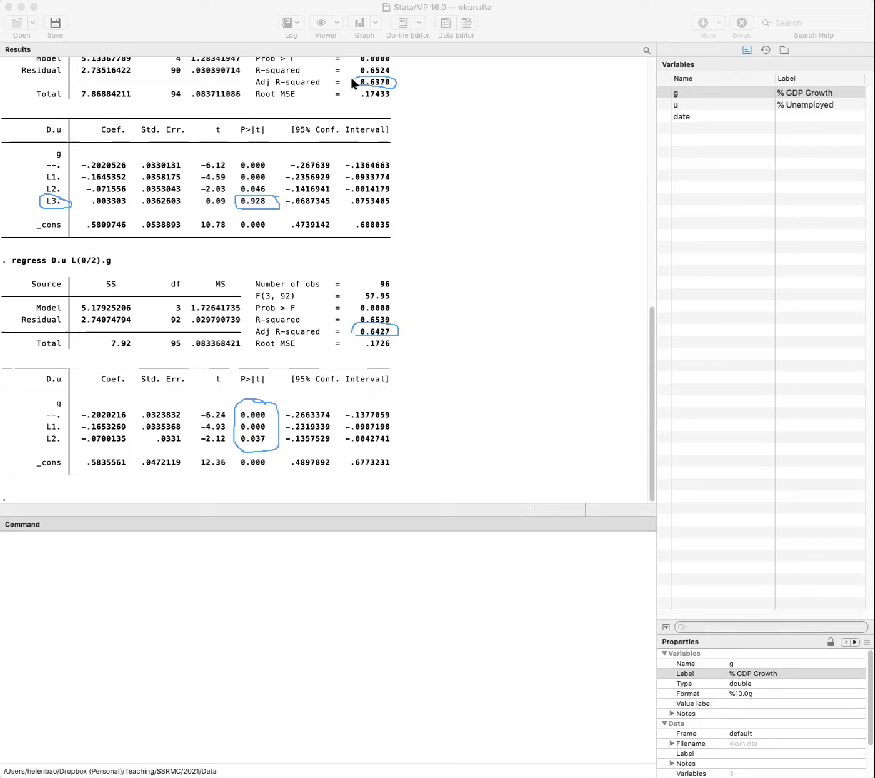